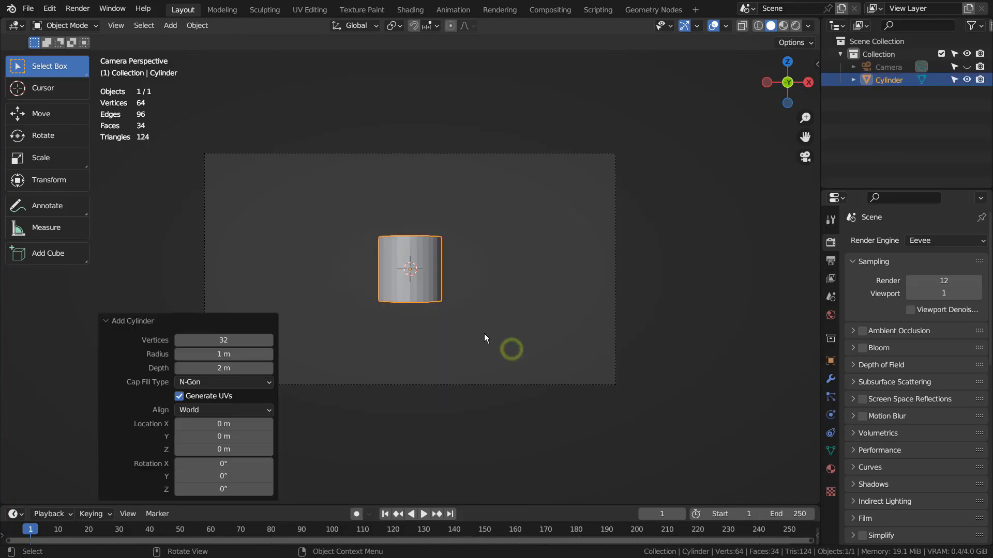
- Move the cylinder down about 3.03 m along Z and scale it up uniformly by about 1.82
{"action": "key", "text": "g"}
{"action": "key", "text": "z"}
{"action": "left_click", "coordinate": [490, 423]}
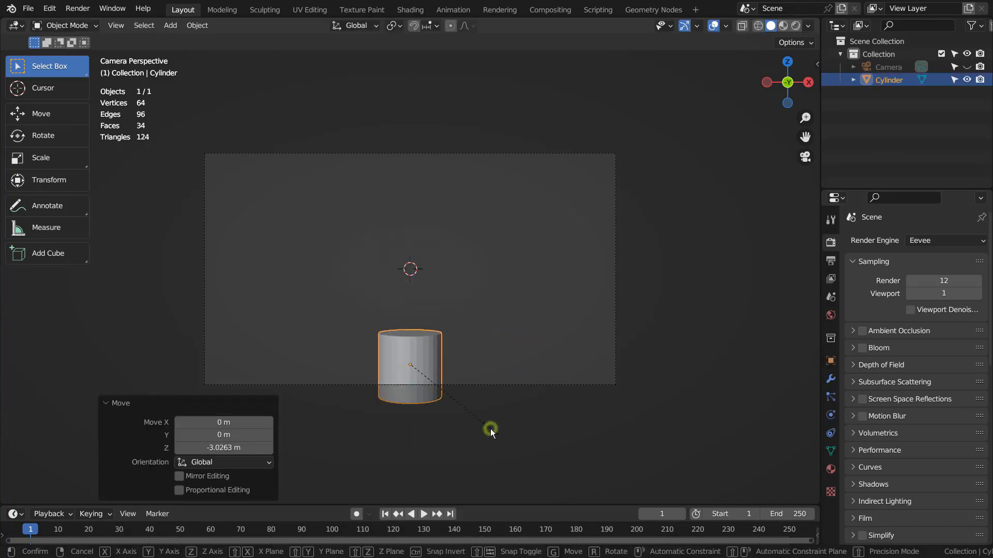
{"action": "key", "text": "s"}
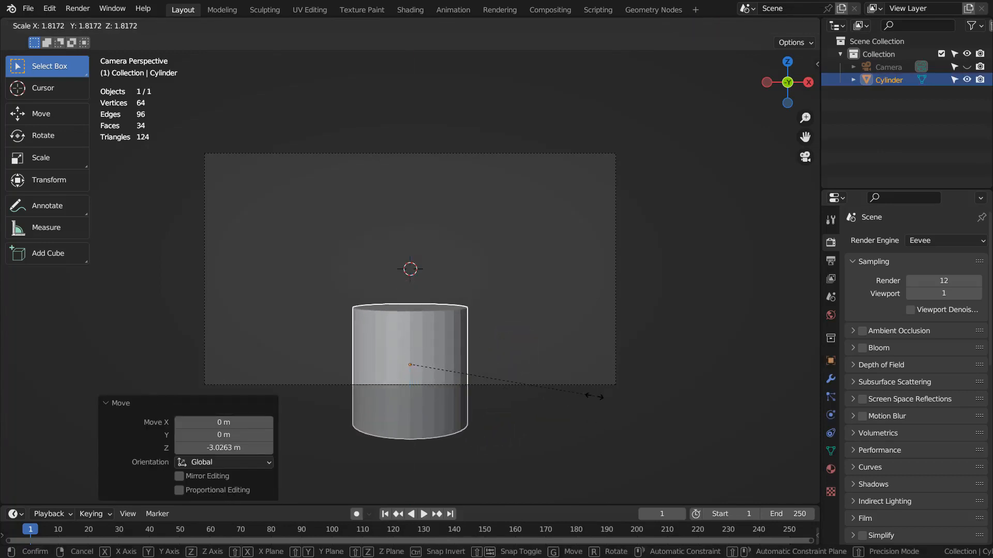
{"action": "left_click", "coordinate": [594, 396]}
- Stretch the cylinder along the Z axis to about twice its height
{"action": "key", "text": "s"}
{"action": "key", "text": "z"}
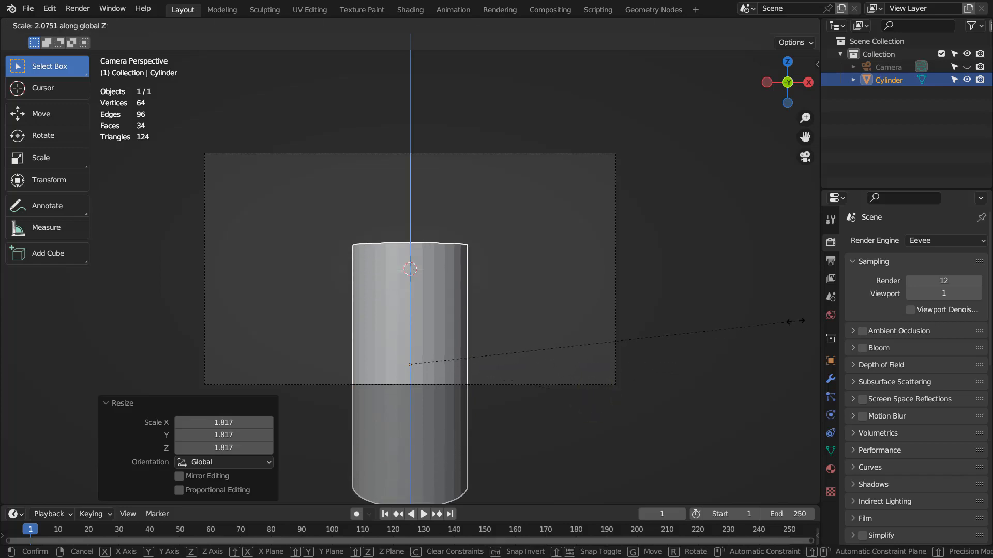
{"action": "left_click", "coordinate": [773, 324]}
- In Edit Mode, select the cylinder's top face and scale it down to about 0.444 to taper the body
{"action": "left_click_drag", "start_coordinate": [538, 270], "coordinate": [508, 303]}
{"action": "key", "text": "Tab"}
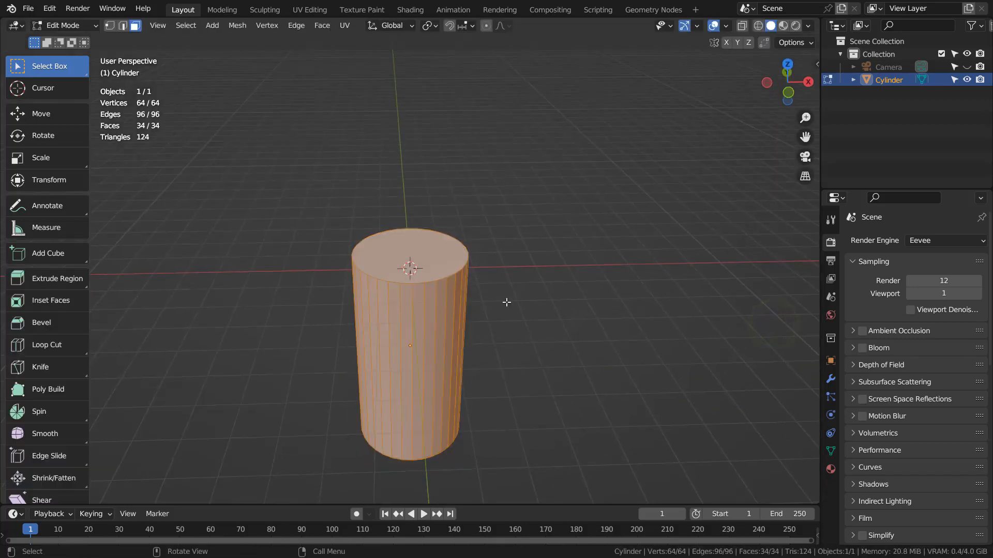
{"action": "left_click", "coordinate": [421, 262]}
{"action": "key", "text": "s"}
{"action": "left_click", "coordinate": [476, 276]}
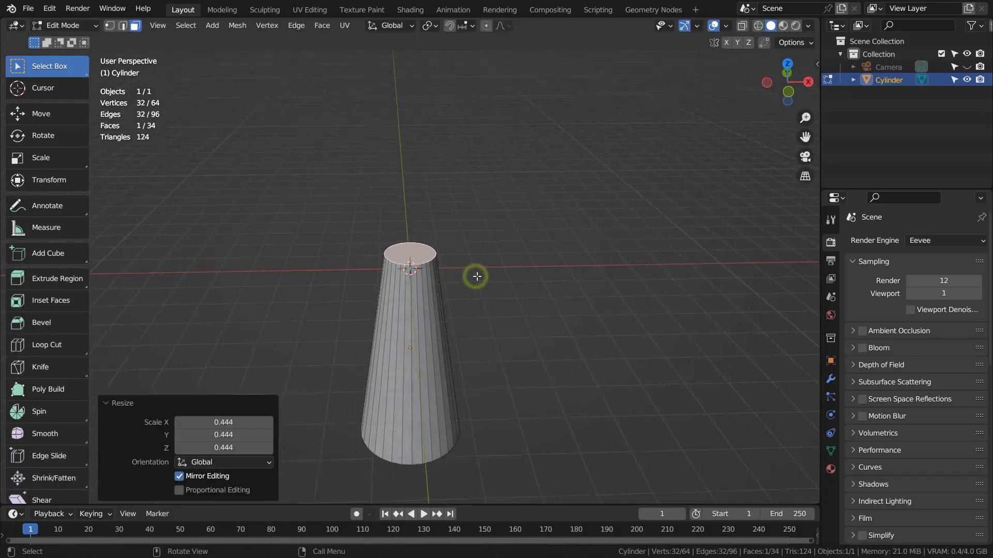
- From the camera view, widen the top face along X by about 1.5 and return to Object Mode
{"action": "key", "text": "KP_0"}
{"action": "key", "text": "s"}
{"action": "key", "text": "x"}
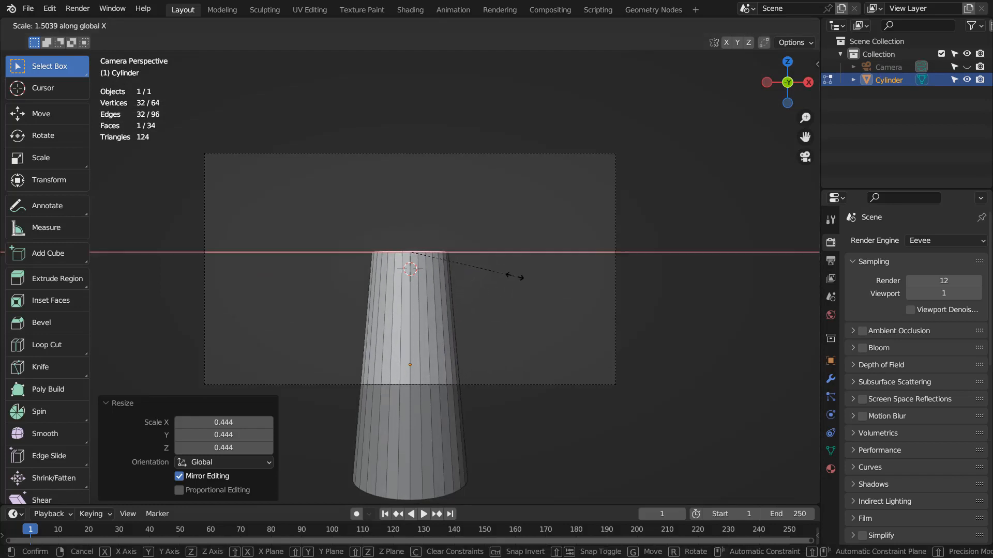
{"action": "left_click", "coordinate": [514, 276]}
{"action": "key", "text": "Tab"}
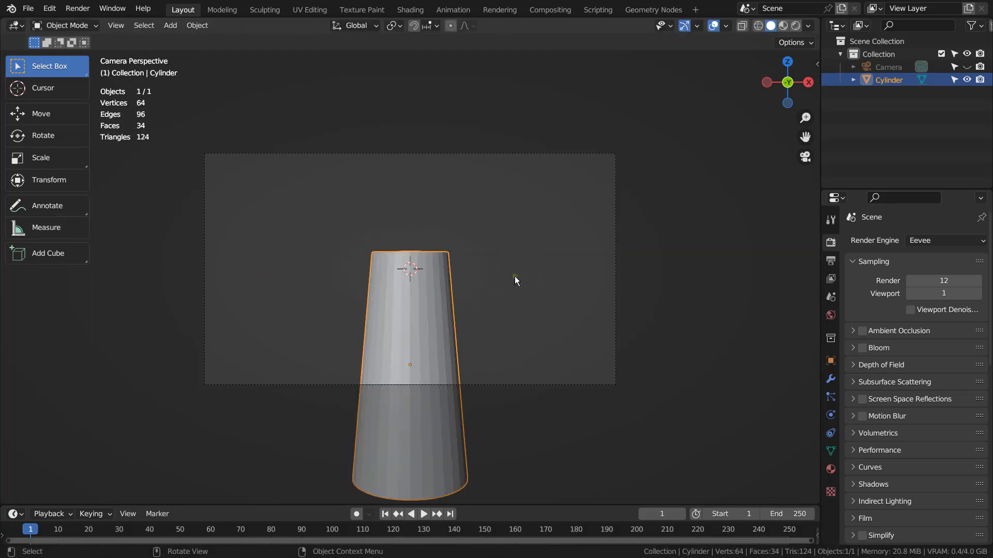
- Add a second cylinder mesh for the head and raise it about 0.98 m along Z
{"action": "key", "text": "alt+a"}
{"action": "key", "text": "shift+a"}
{"action": "mouse_move", "coordinate": [514, 276]}
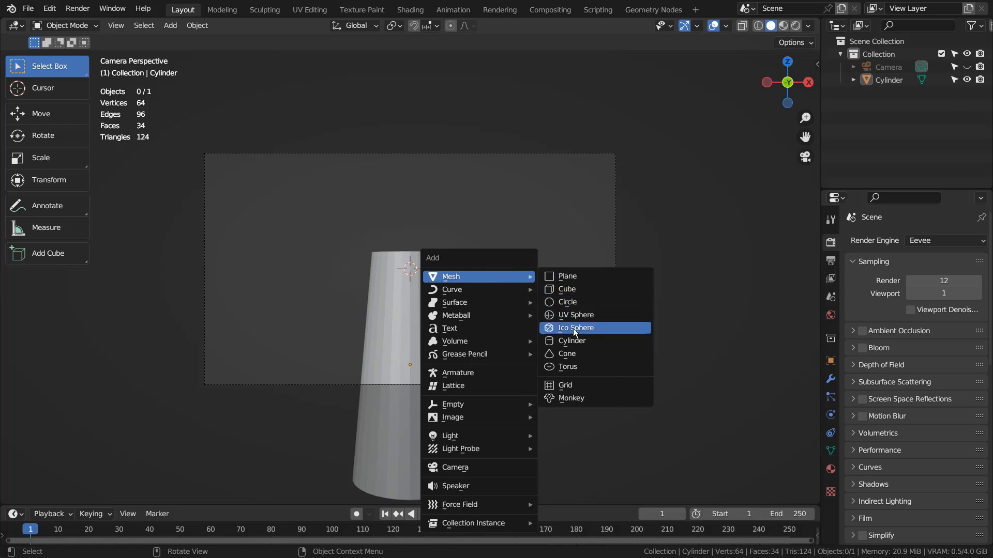
{"action": "left_click", "coordinate": [573, 342]}
{"action": "key", "text": "g"}
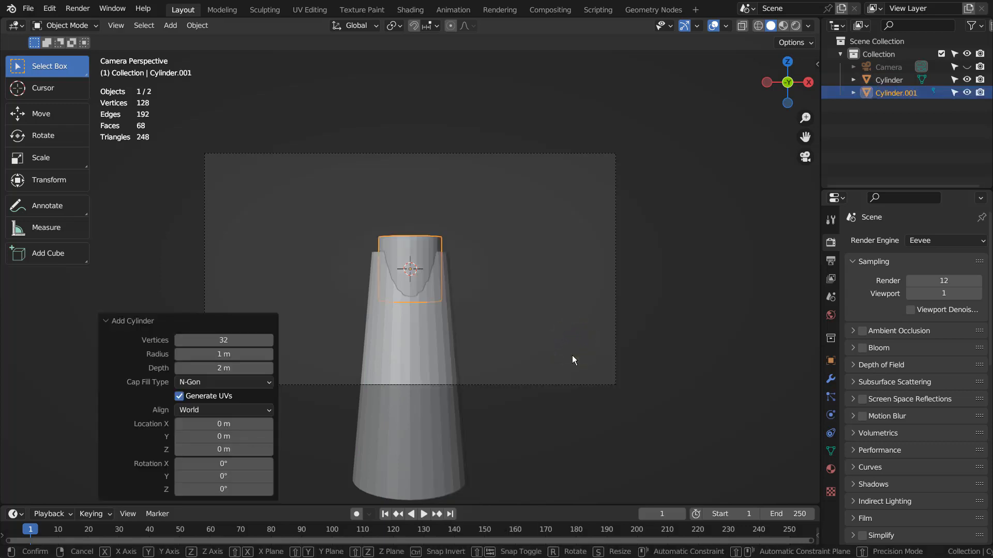
{"action": "key", "text": "z"}
{"action": "left_click", "coordinate": [567, 324]}
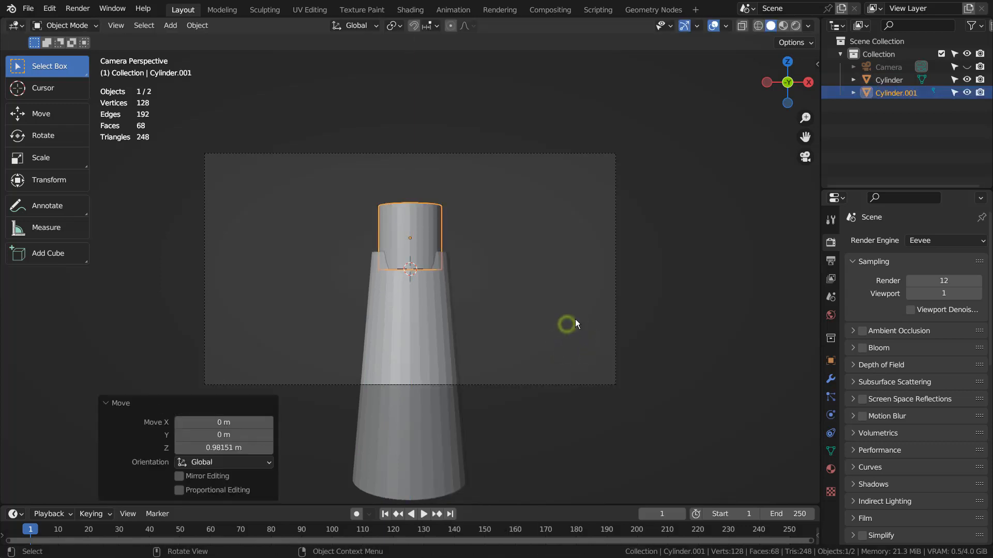
- Scale the head cylinder down uniformly to about 0.8
{"action": "left_click_drag", "start_coordinate": [575, 318], "coordinate": [547, 346]}
{"action": "key", "text": "s"}
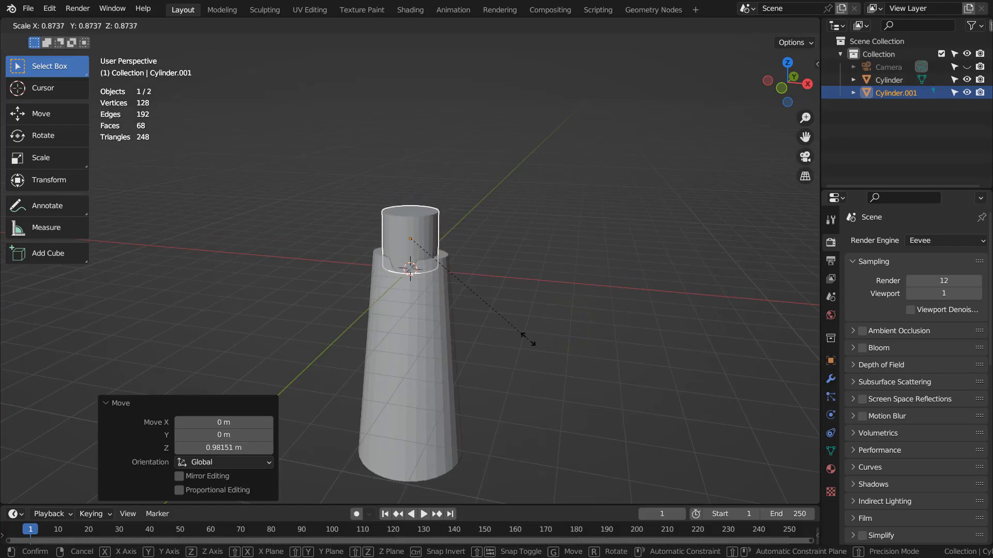
{"action": "left_click", "coordinate": [510, 339]}
- Return to the camera view, deselect both cylinders and render the image
{"action": "key", "text": "KP_0"}
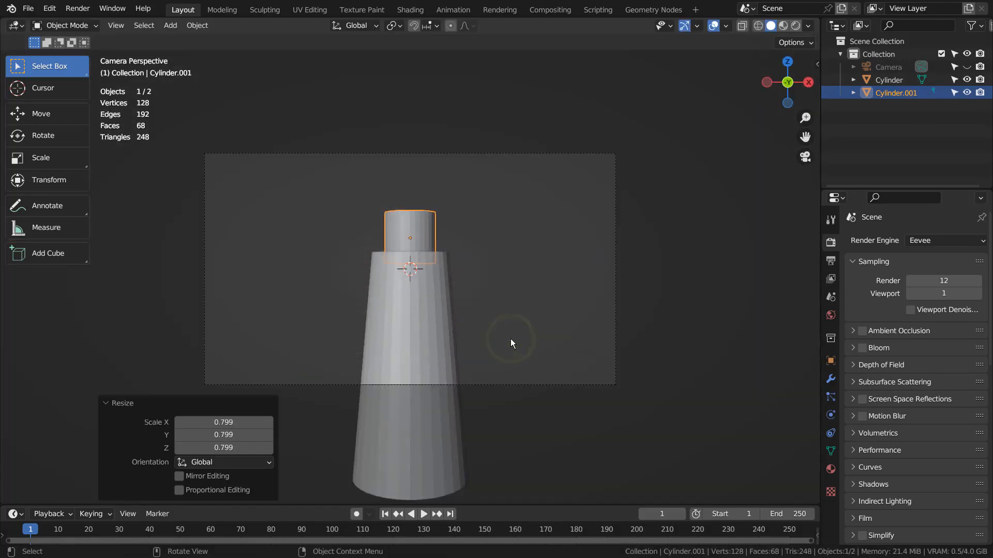
{"action": "left_click", "coordinate": [511, 339]}
{"action": "left_click", "coordinate": [435, 278]}
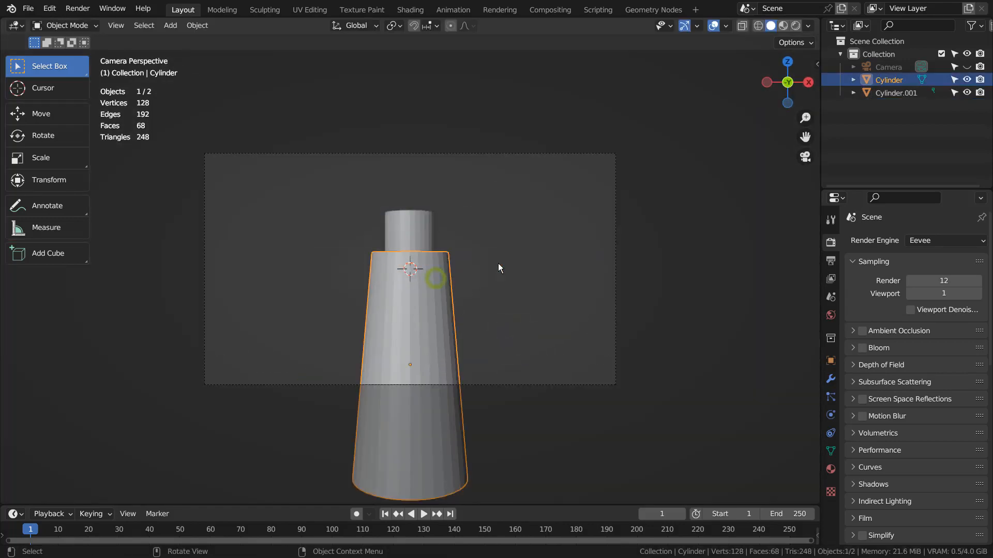
{"action": "left_click", "coordinate": [498, 262]}
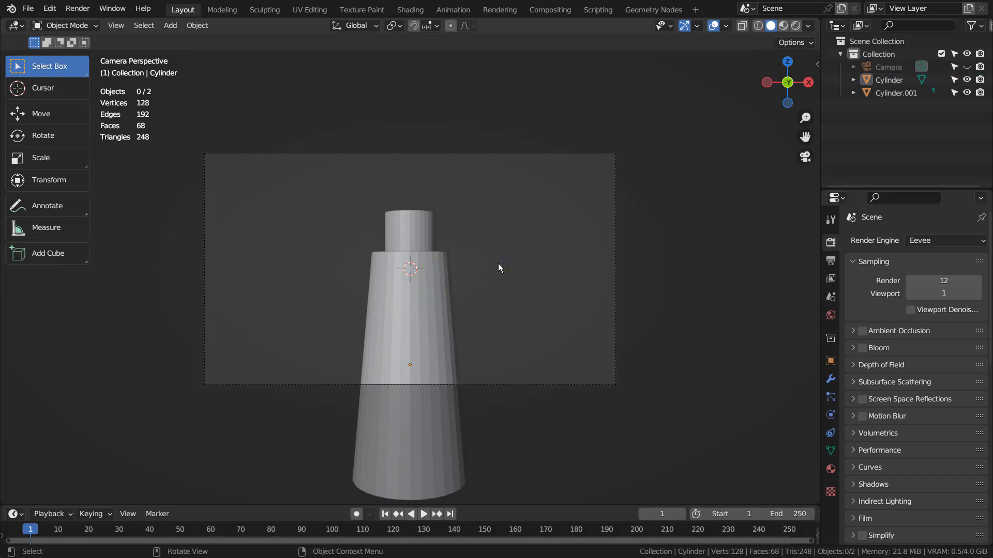
{"action": "key", "text": "F12"}
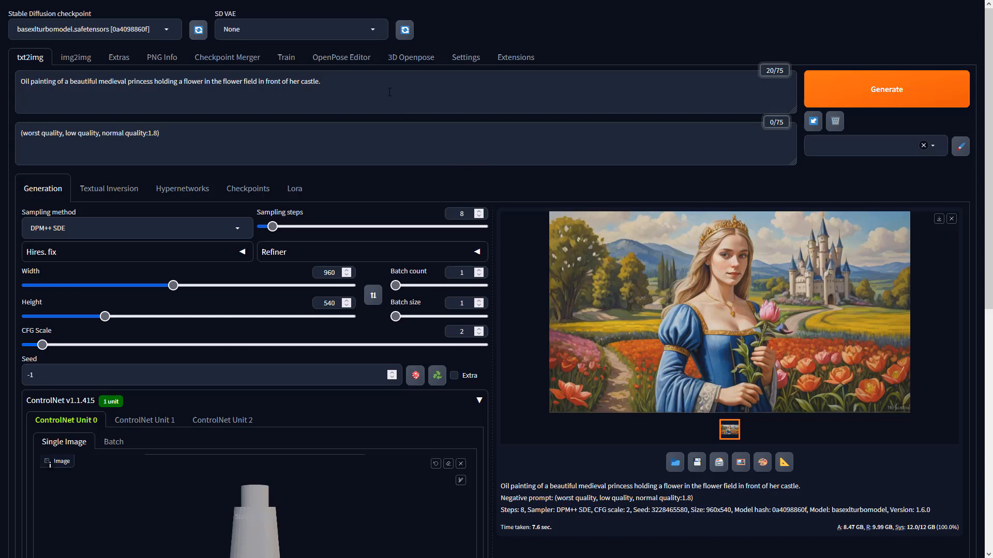
- Switch to the Stable Diffusion web UI and check the txt2img prompt, negative prompt, width and height
{"action": "left_click", "coordinate": [388, 89]}
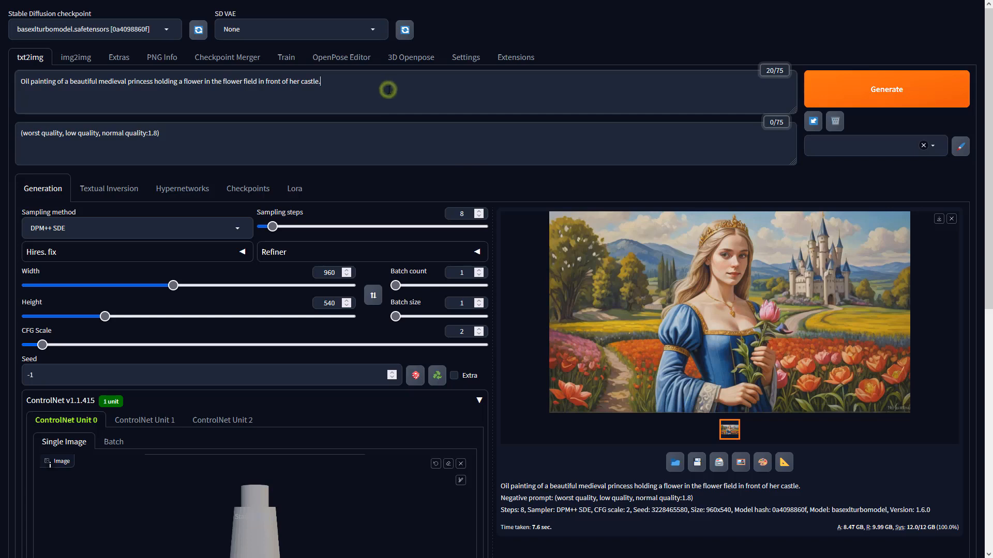
{"action": "left_click", "coordinate": [335, 131]}
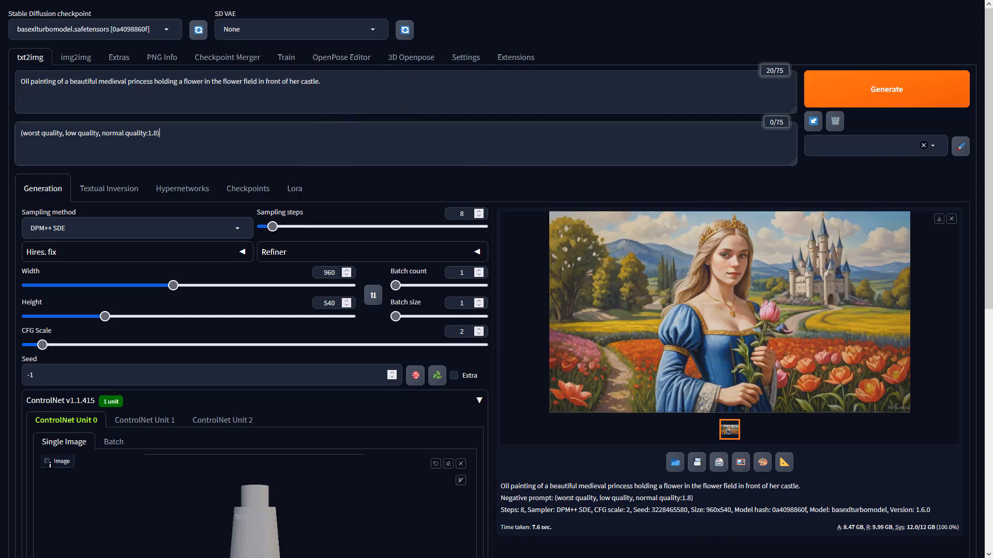
{"action": "left_click", "coordinate": [339, 272]}
{"action": "left_click", "coordinate": [334, 303]}
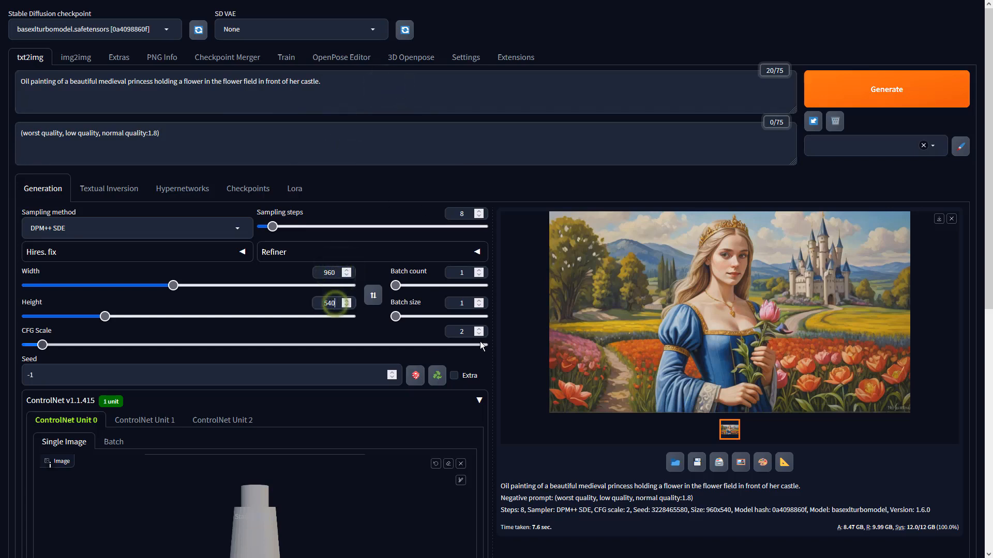
{"action": "left_click", "coordinate": [553, 486]}
- Set ControlNet Unit 0 to the Depth control type with preprocessor none and the sai_xl_depth_256lora model
{"action": "scroll", "coordinate": [554, 486], "scroll_direction": "down", "scroll_amount": 7}
{"action": "left_click", "coordinate": [136, 280]}
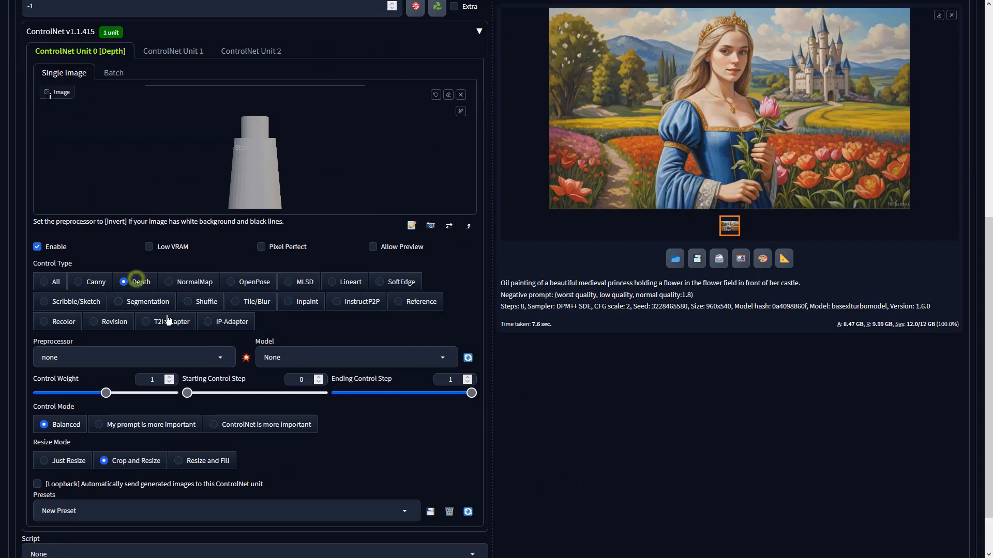
{"action": "left_click", "coordinate": [216, 355]}
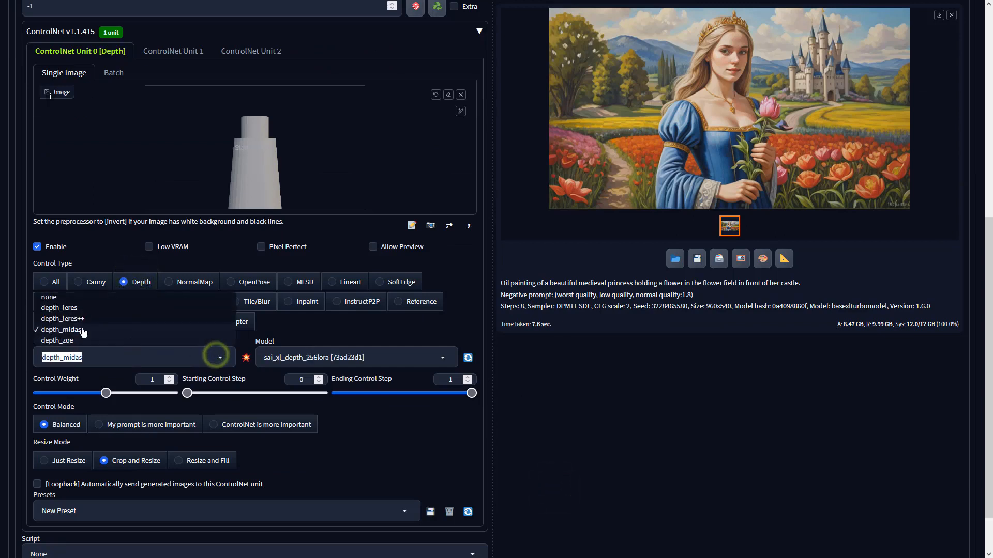
{"action": "left_click", "coordinate": [54, 299]}
{"action": "left_click", "coordinate": [316, 357]}
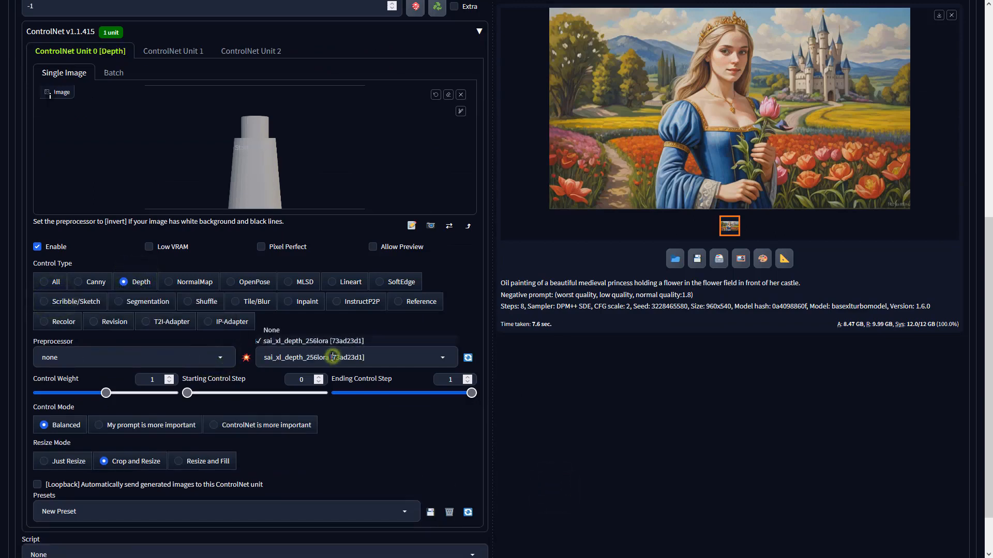
{"action": "left_click", "coordinate": [313, 340]}
- Generate the princess image guided by the depth ControlNet and inspect the result at full size
{"action": "scroll", "coordinate": [541, 306], "scroll_direction": "up", "scroll_amount": 7}
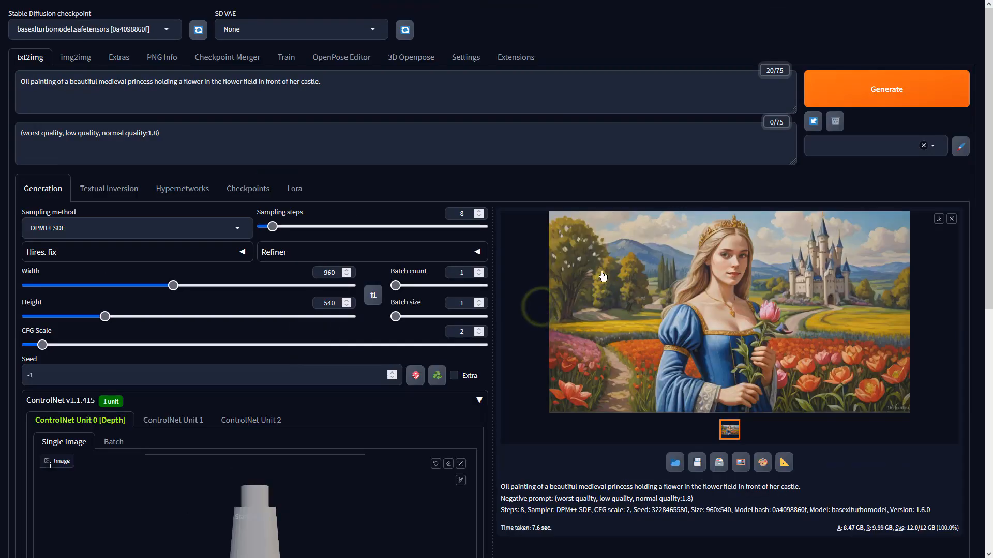
{"action": "left_click", "coordinate": [847, 98]}
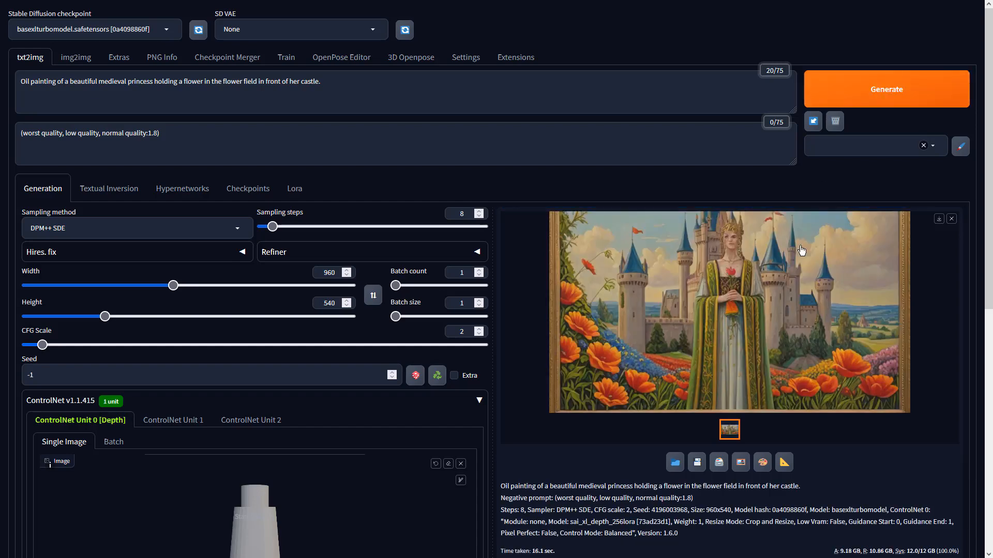
{"action": "left_click", "coordinate": [789, 266]}
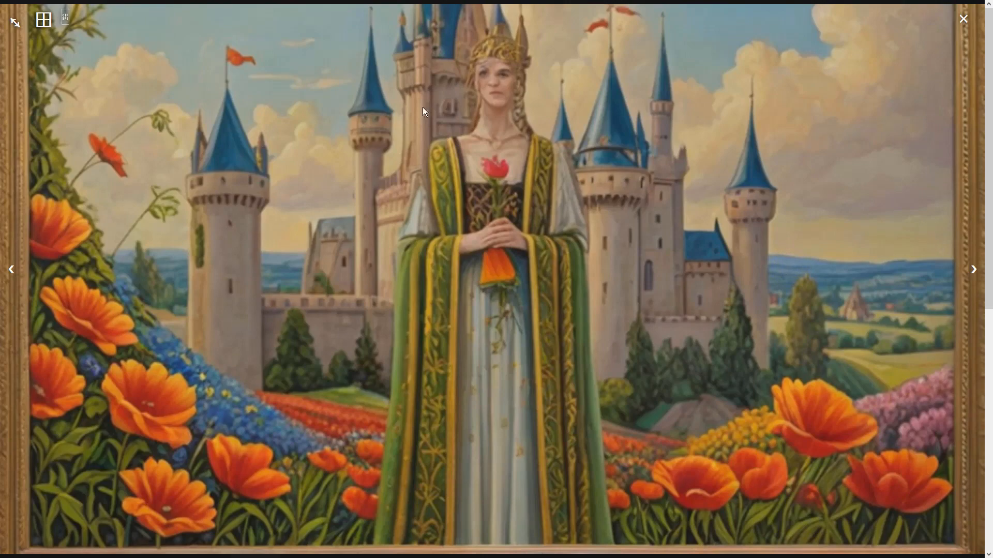
{"action": "left_click", "coordinate": [709, 175]}
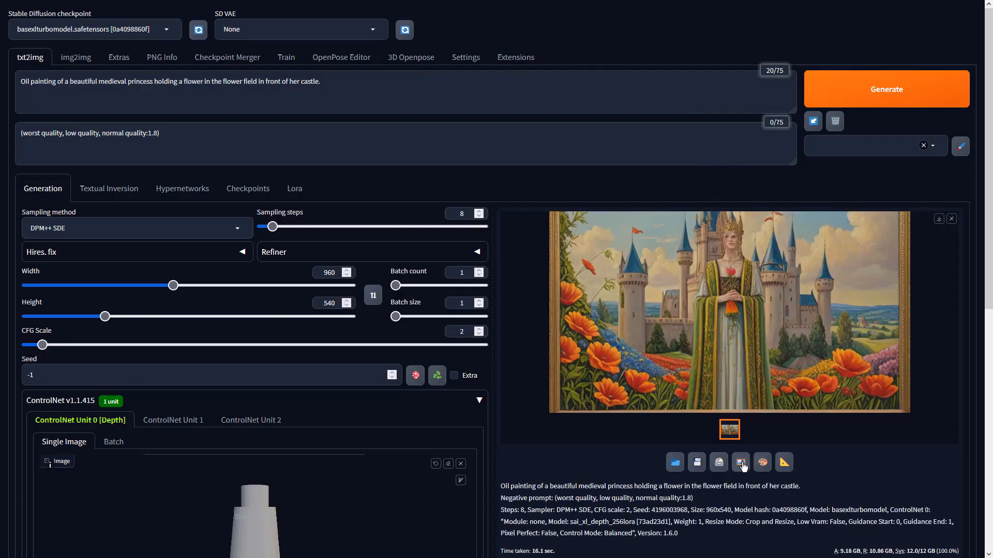
- Send the generated image to img2img and set its sampling method to DPM++ SDE and CFG scale to 2
{"action": "left_click", "coordinate": [741, 462]}
{"action": "scroll", "coordinate": [229, 369], "scroll_direction": "down", "scroll_amount": 6}
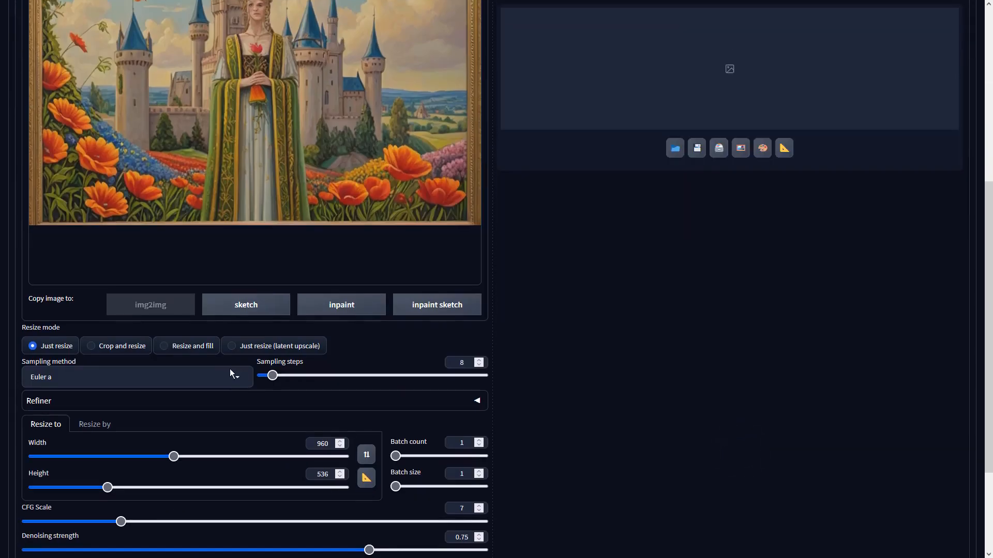
{"action": "left_click", "coordinate": [125, 379]}
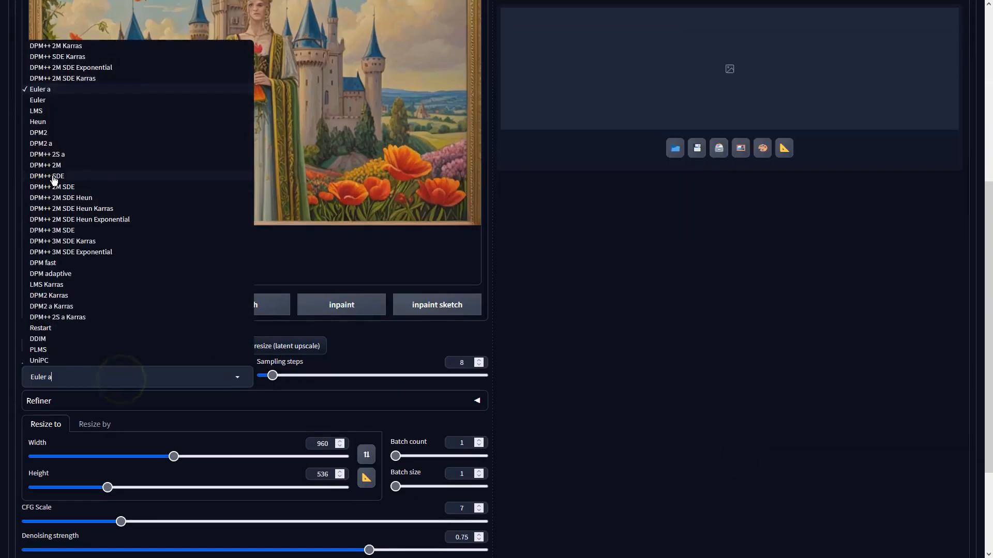
{"action": "left_click", "coordinate": [54, 179]}
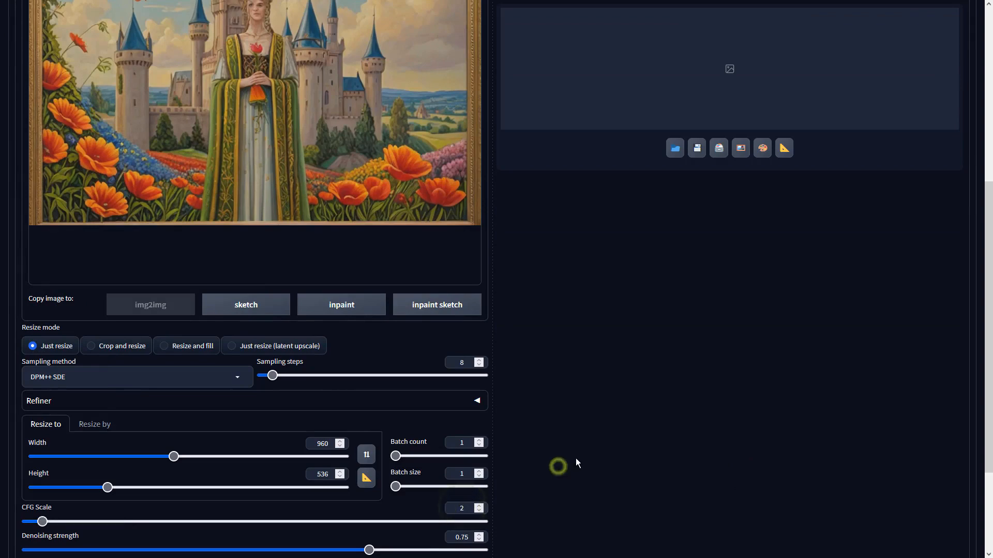
- Generate and inspect an img2img version of the princess picture, and send the result back as the img2img source image
{"action": "scroll", "coordinate": [575, 458], "scroll_direction": "up", "scroll_amount": 4}
{"action": "left_click", "coordinate": [843, 90]}
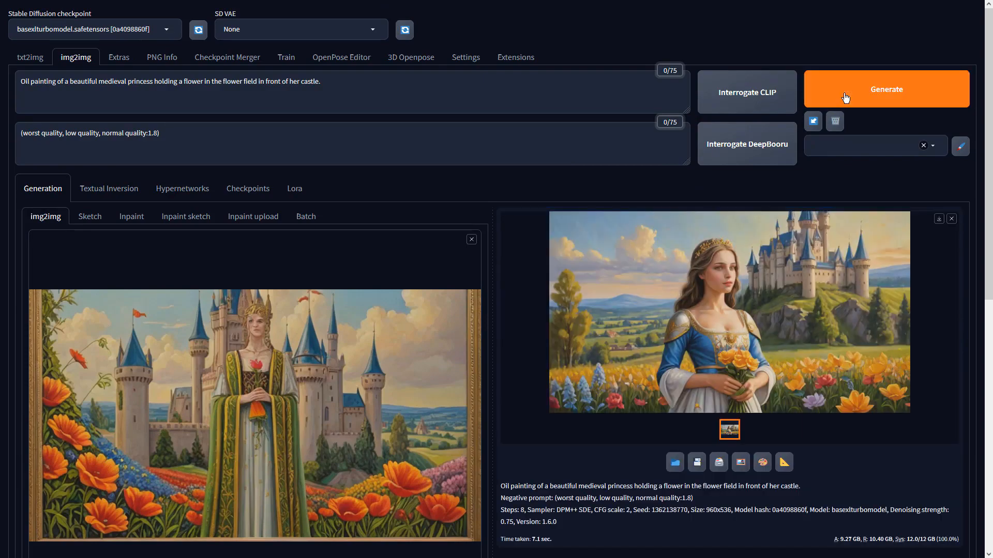
{"action": "left_click", "coordinate": [765, 259]}
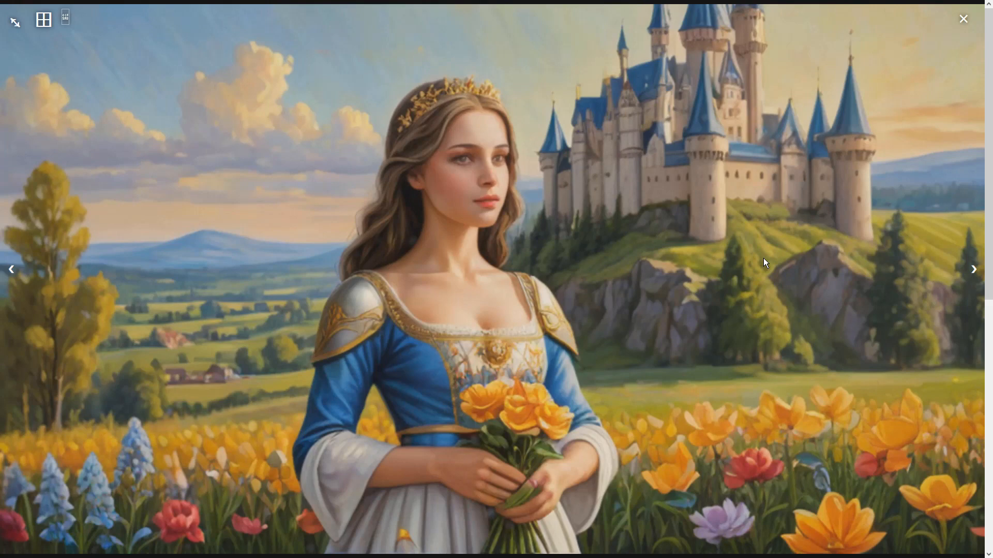
{"action": "left_click", "coordinate": [764, 260]}
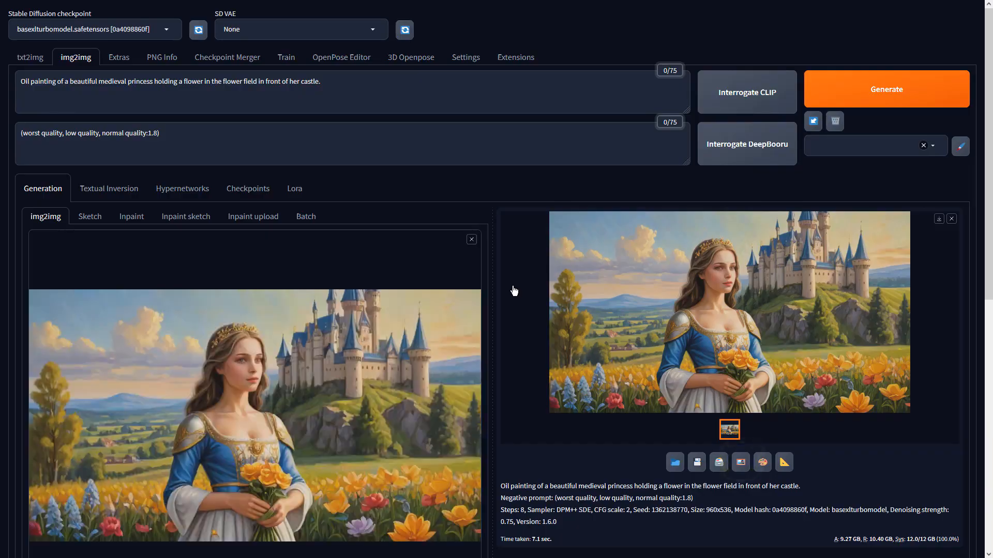
- Set the img2img batch count to 4
{"action": "scroll", "coordinate": [514, 290], "scroll_direction": "down", "scroll_amount": 4}
{"action": "left_click", "coordinate": [478, 387]}
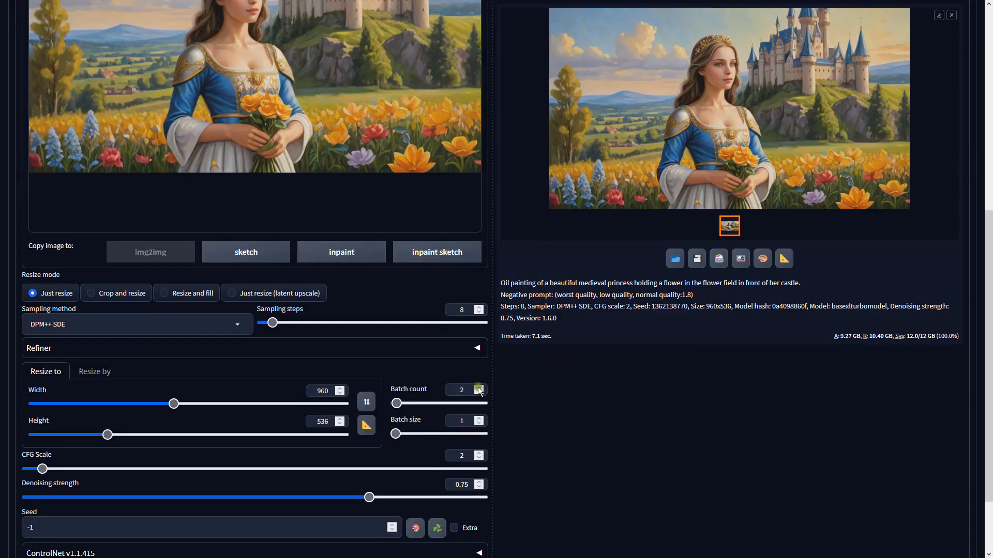
{"action": "left_click", "coordinate": [478, 386]}
{"action": "left_click", "coordinate": [478, 386]}
- Generate the batch of img2img variations and open the first result at full size
{"action": "scroll", "coordinate": [651, 297], "scroll_direction": "up", "scroll_amount": 4}
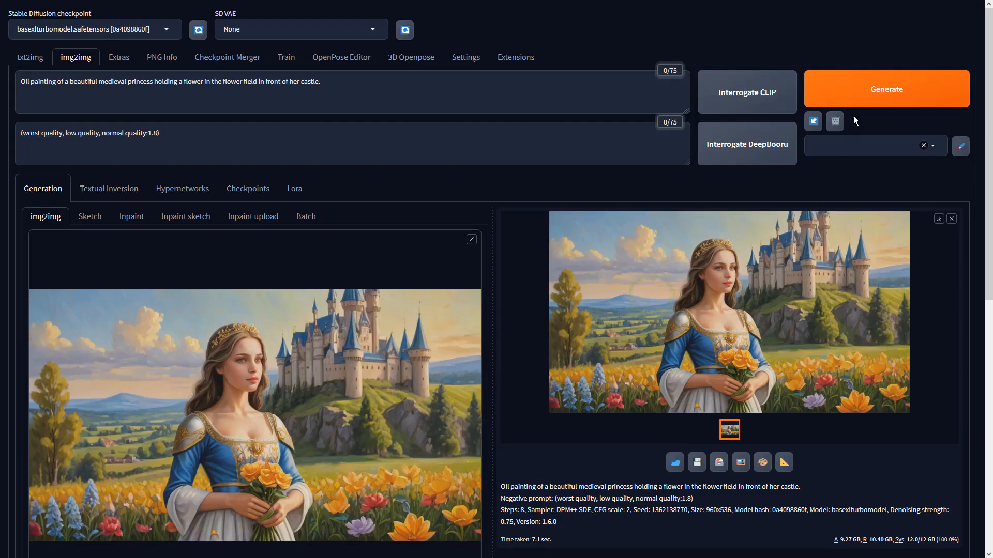
{"action": "left_click", "coordinate": [853, 89]}
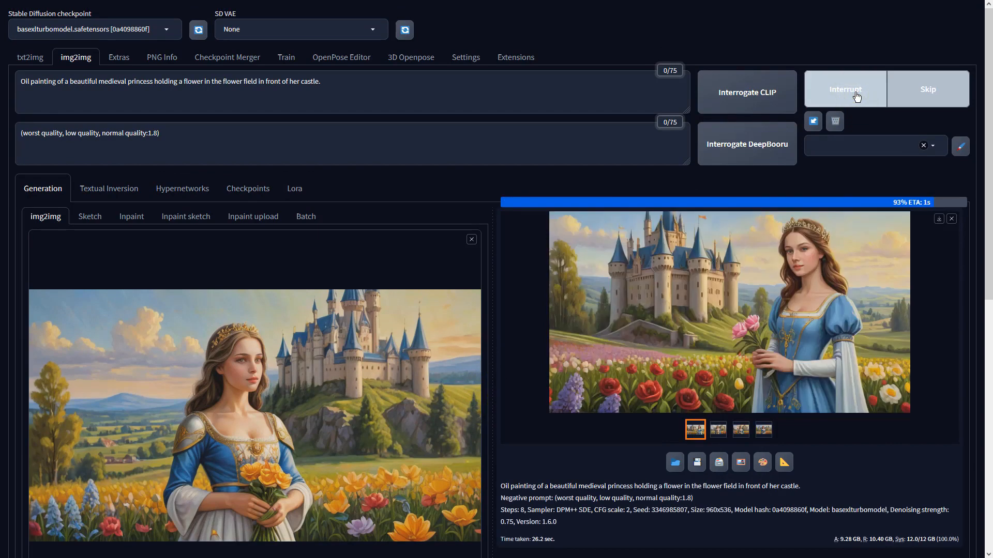
{"action": "left_click", "coordinate": [778, 268]}
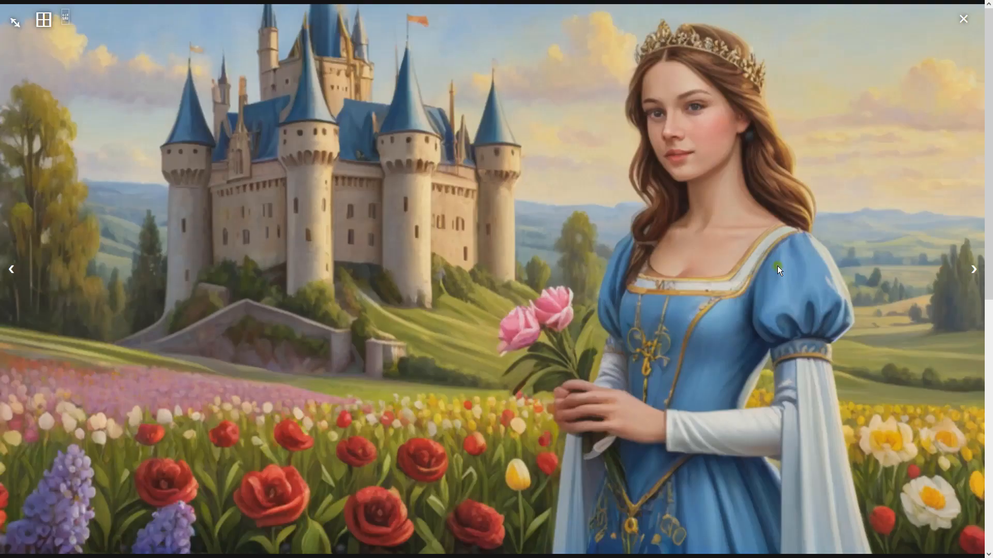
- Browse through the generated variations at full size, finishing on the princess in the white dress with a pink bouquet
{"action": "left_click", "coordinate": [974, 269]}
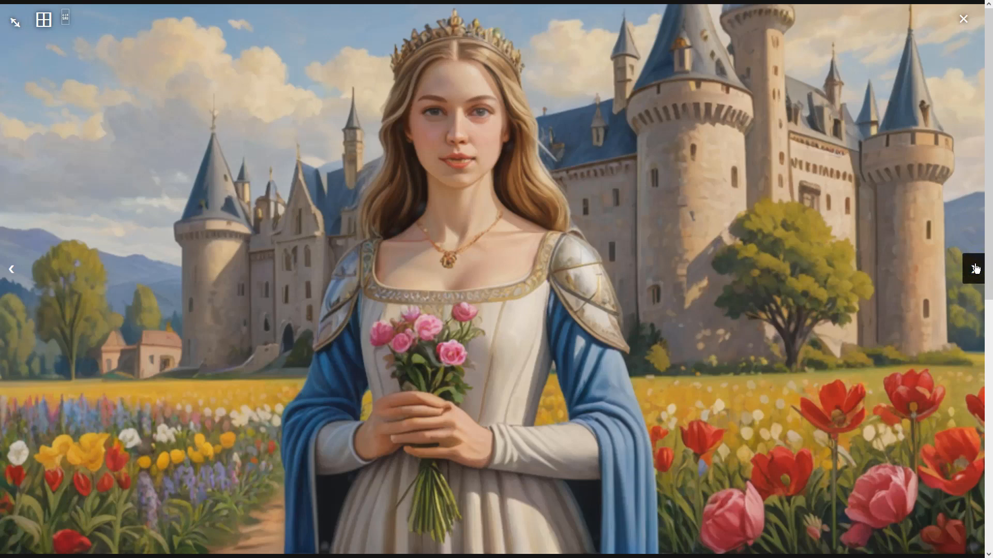
{"action": "left_click", "coordinate": [974, 269]}
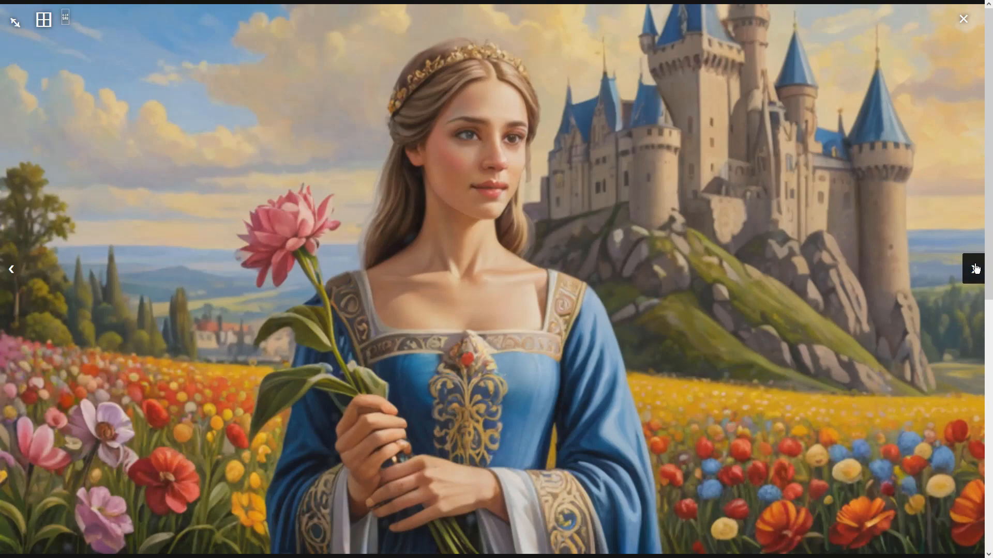
{"action": "left_click", "coordinate": [974, 268]}
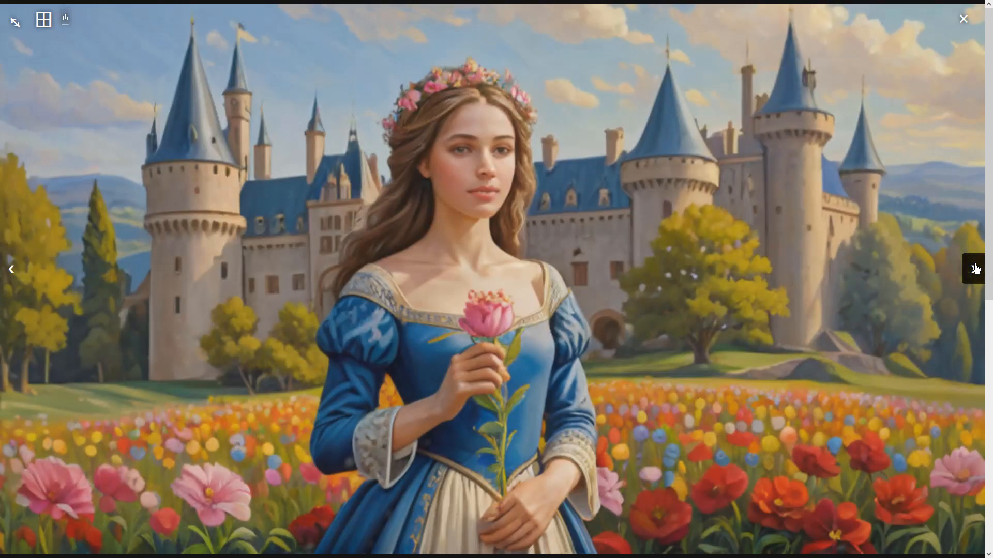
{"action": "left_click", "coordinate": [974, 268]}
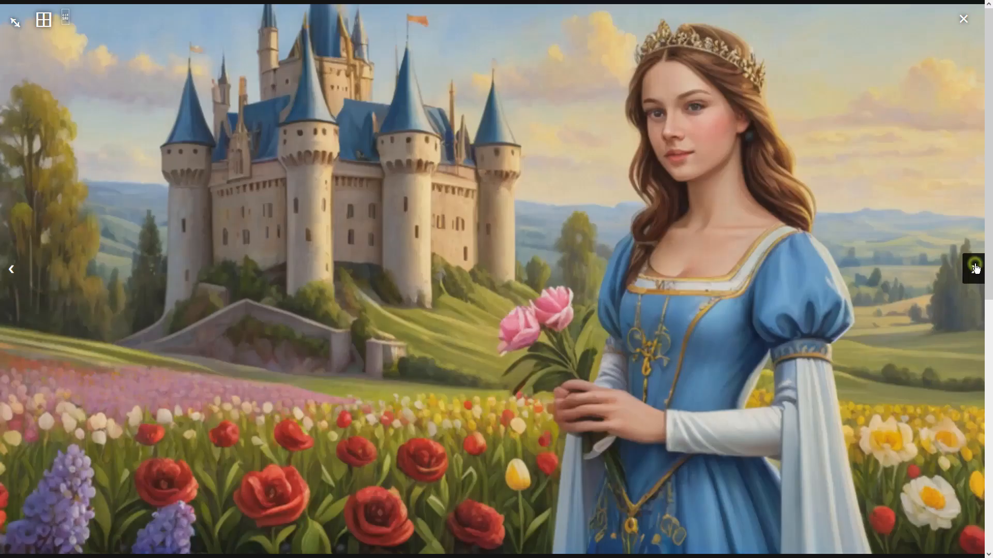
{"action": "left_click", "coordinate": [974, 268]}
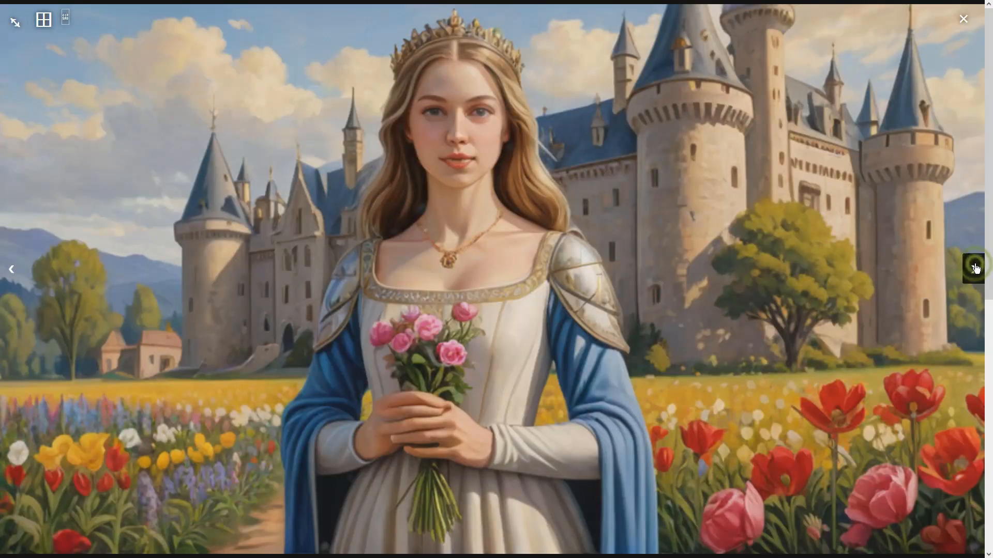
{"action": "left_click", "coordinate": [831, 252]}
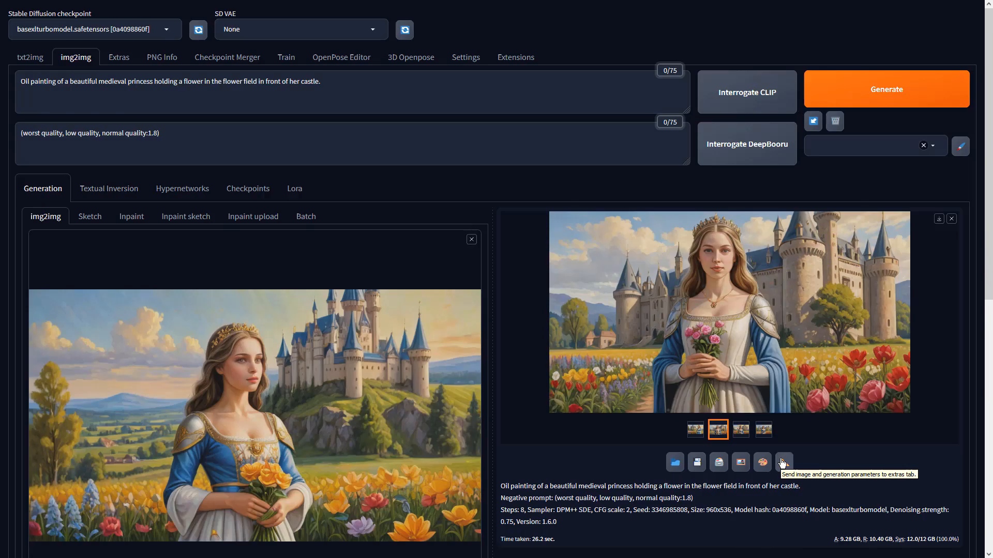
- Inspect the white-dress princess image at full size again and send it to Extras
{"action": "left_click", "coordinate": [784, 373]}
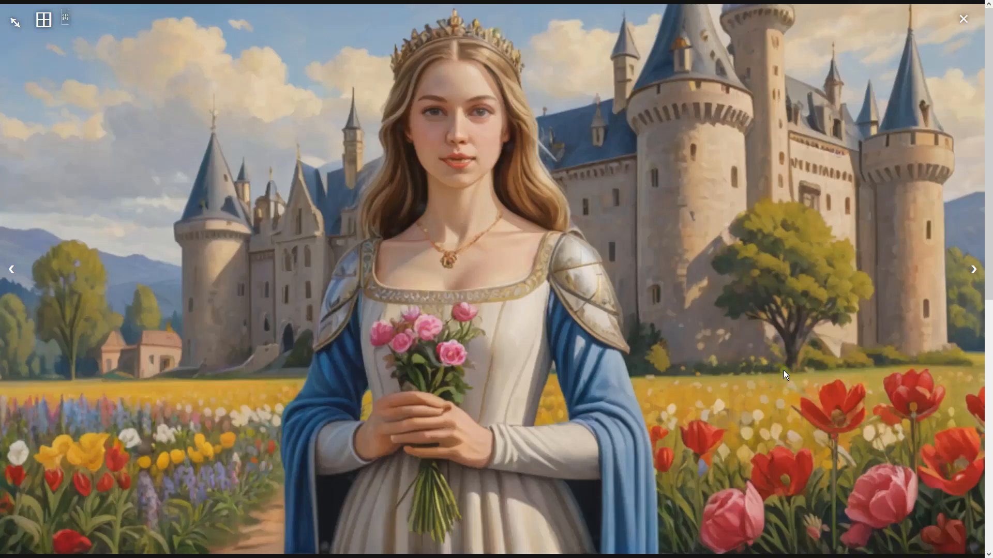
{"action": "left_click", "coordinate": [783, 370]}
{"action": "left_click", "coordinate": [784, 462]}
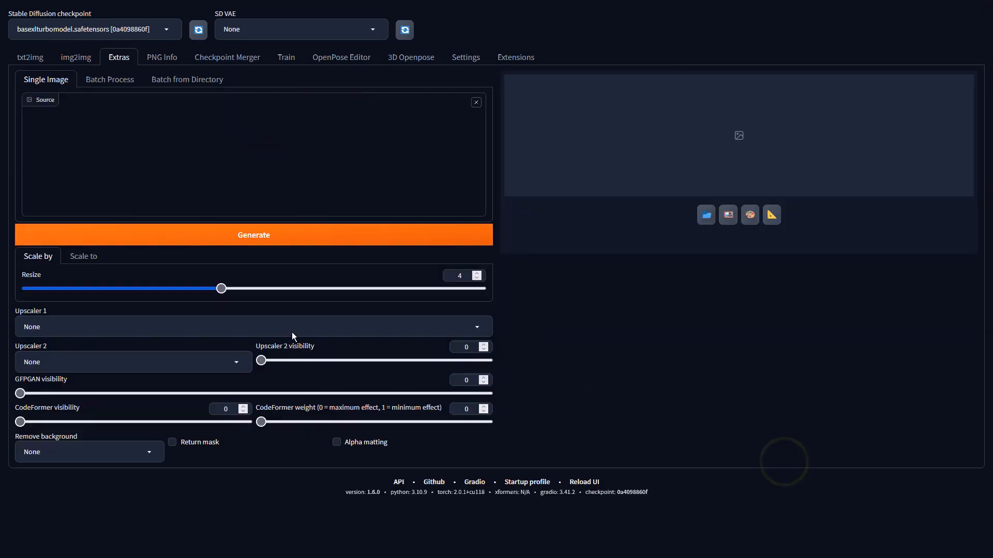
- Upscale the princess image by 4 using the 4x-UltraSharp upscaler
{"action": "left_click", "coordinate": [292, 330]}
{"action": "left_click", "coordinate": [102, 246]}
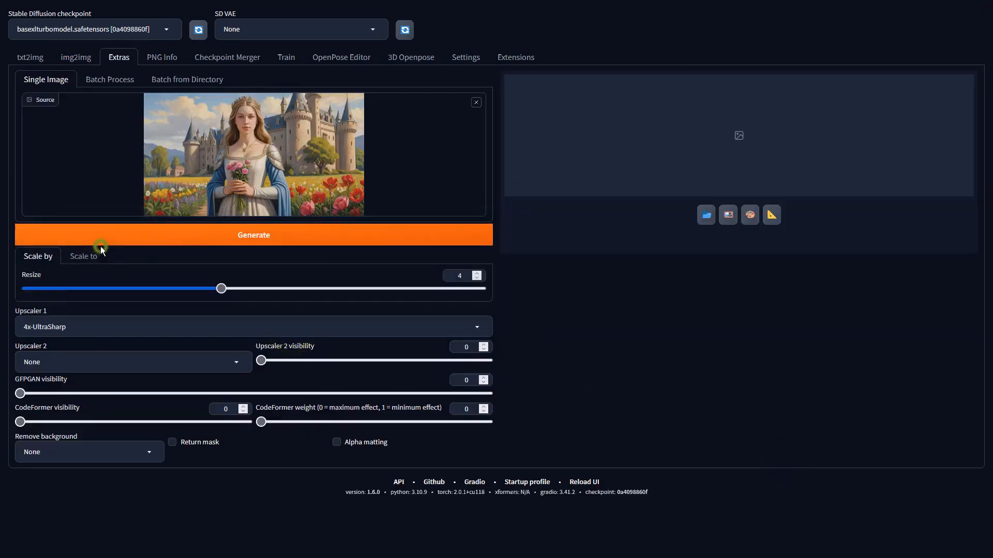
{"action": "left_click", "coordinate": [244, 242]}
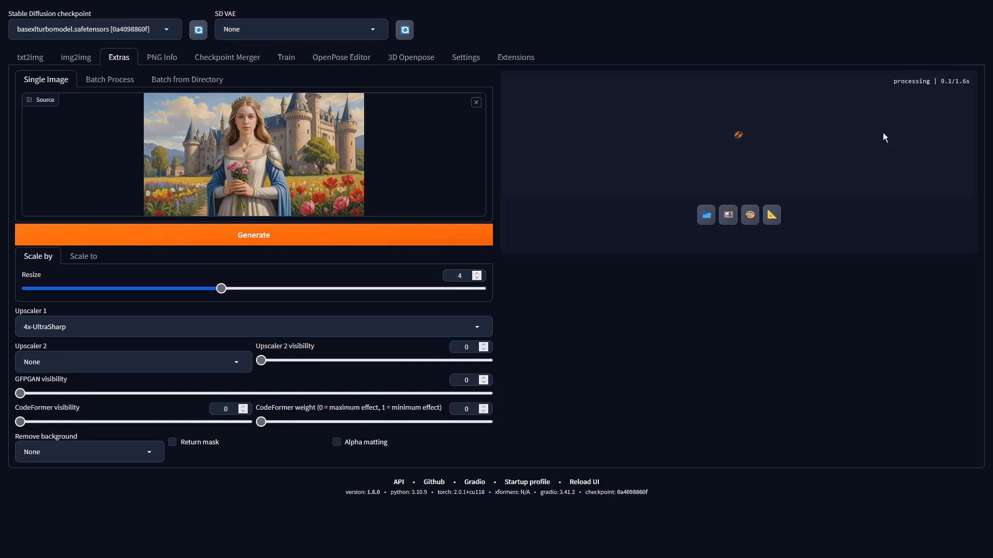
- Inspect the upscaled image at full size and return to the img2img result for comparison
{"action": "left_click", "coordinate": [825, 143]}
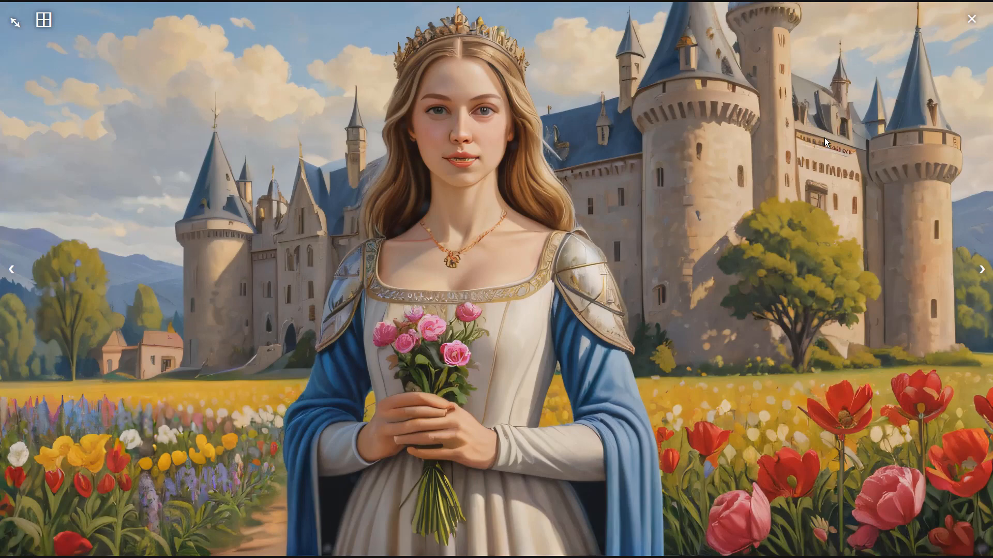
{"action": "left_click", "coordinate": [824, 138]}
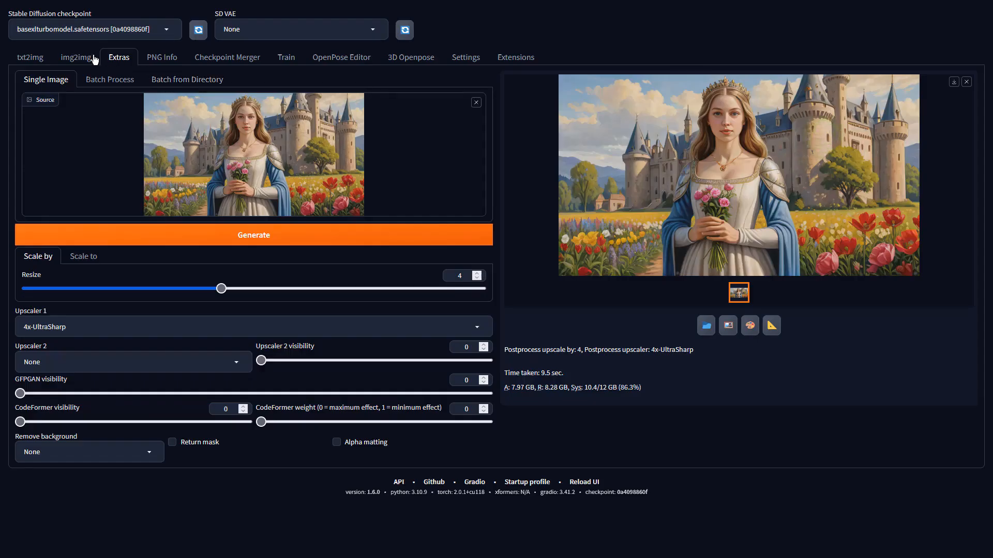
{"action": "left_click", "coordinate": [76, 57]}
{"action": "left_click", "coordinate": [722, 273]}
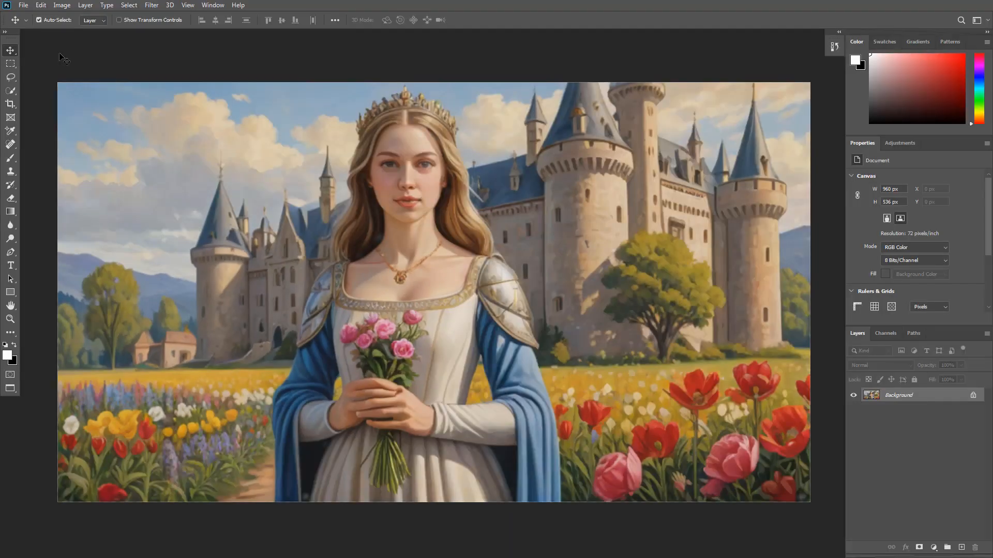
- Switch to Photoshop and apply a Vibrance adjustment to the princess image with vibrance +100 and saturation +35
{"action": "left_click", "coordinate": [62, 5]}
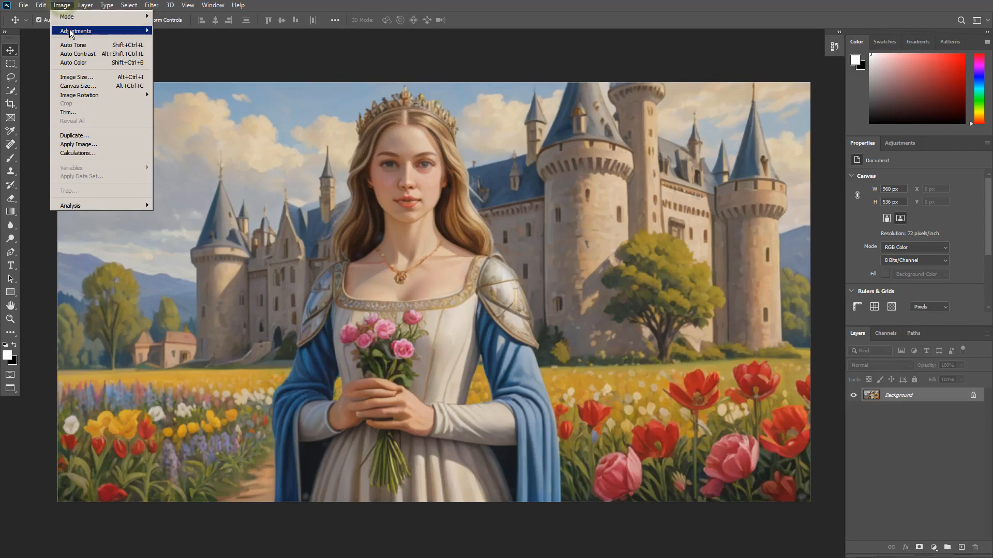
{"action": "mouse_move", "coordinate": [77, 31]}
{"action": "left_click", "coordinate": [219, 69]}
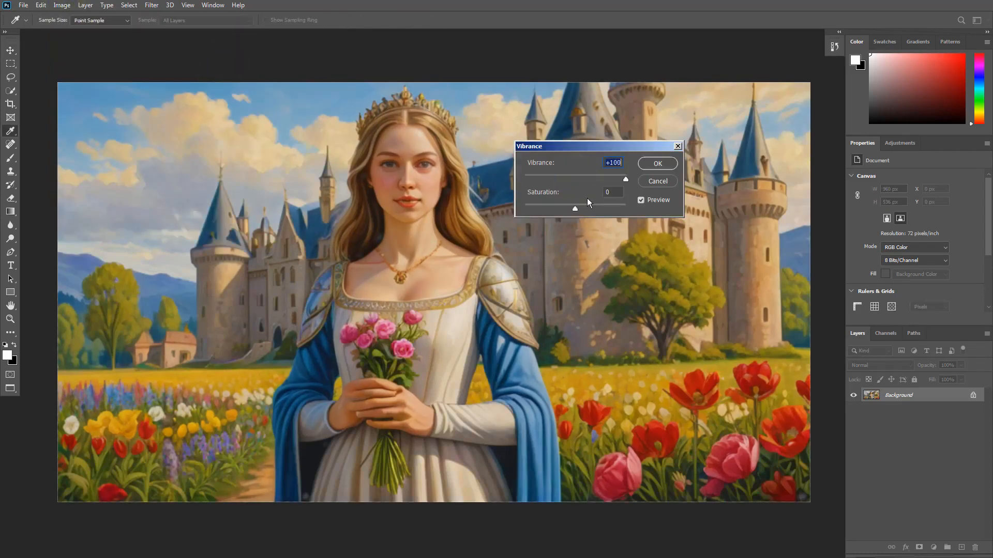
{"action": "left_click_drag", "start_coordinate": [579, 209], "coordinate": [592, 210]}
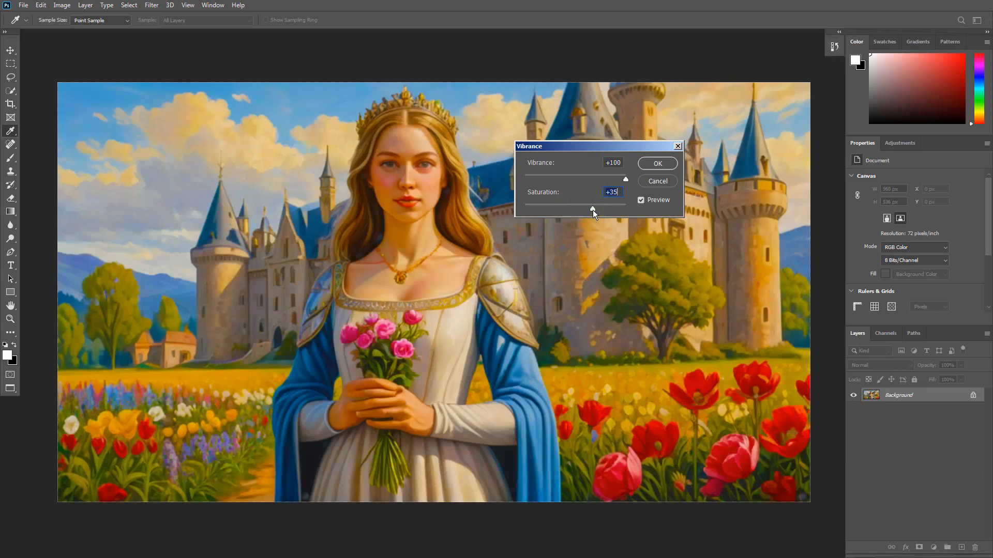
{"action": "left_click", "coordinate": [657, 163]}
{"action": "key", "text": "v"}
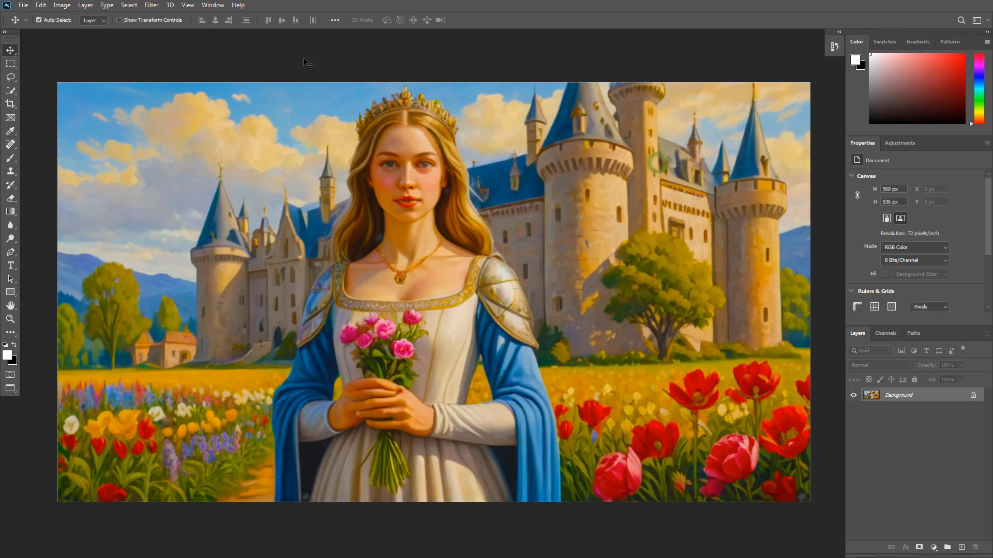
- Correct the image with Auto Contrast and Auto Color, trying out Auto Tone in between
{"action": "left_click", "coordinate": [62, 5]}
{"action": "left_click", "coordinate": [73, 52]}
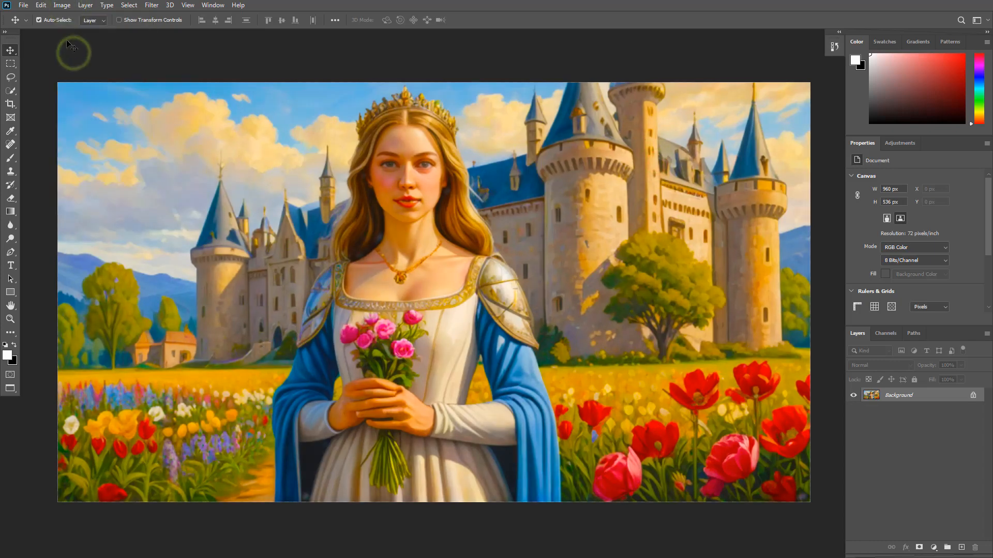
{"action": "left_click", "coordinate": [61, 6]}
{"action": "left_click", "coordinate": [61, 42]}
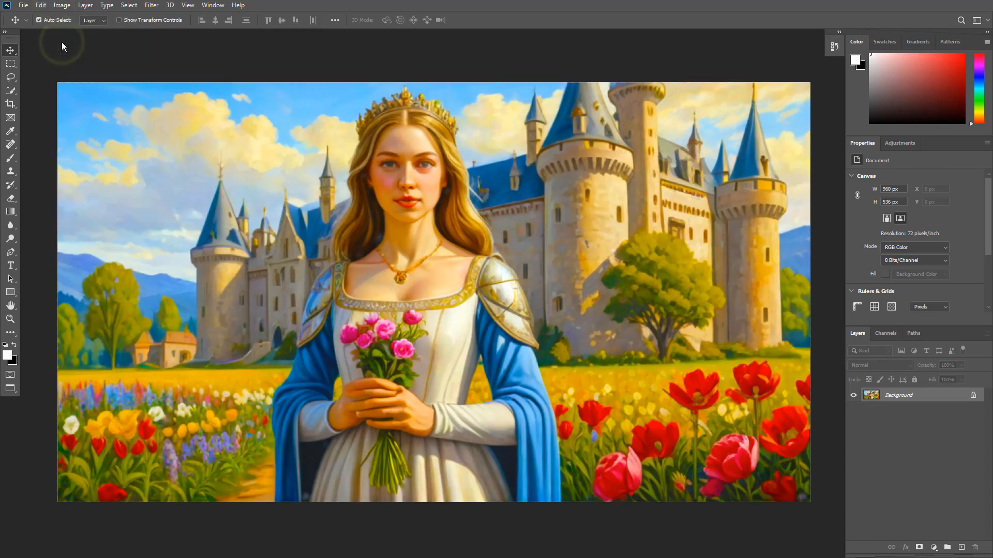
{"action": "left_click", "coordinate": [61, 5]}
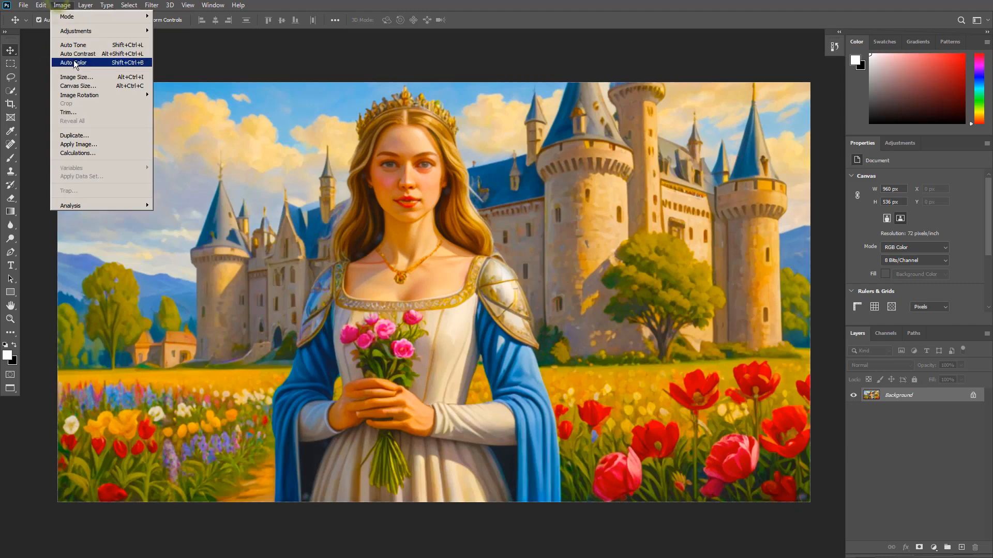
{"action": "left_click", "coordinate": [73, 62]}
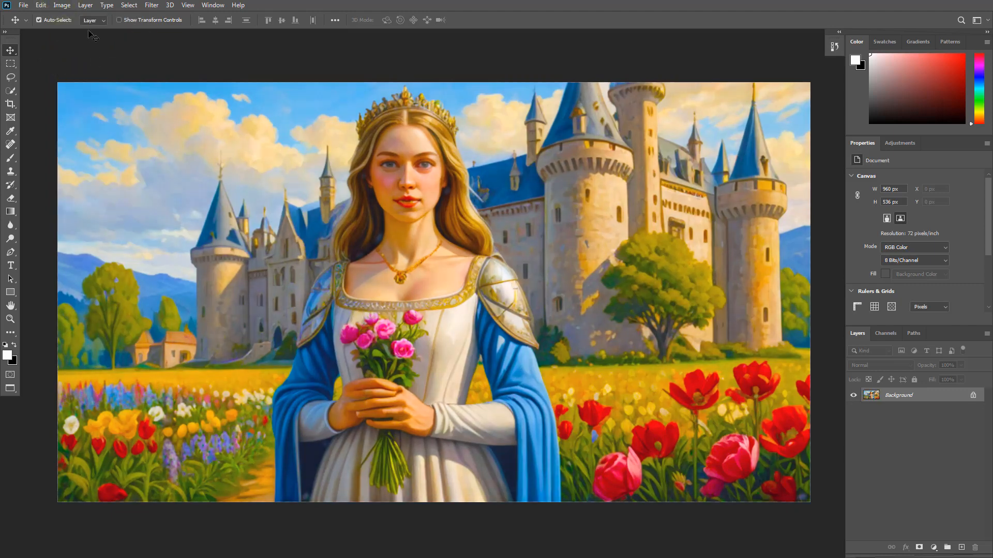
- Darken the image's midtones with a Levels adjustment, setting the midtone input level to 0.91
{"action": "left_click", "coordinate": [61, 6]}
{"action": "mouse_move", "coordinate": [77, 31]}
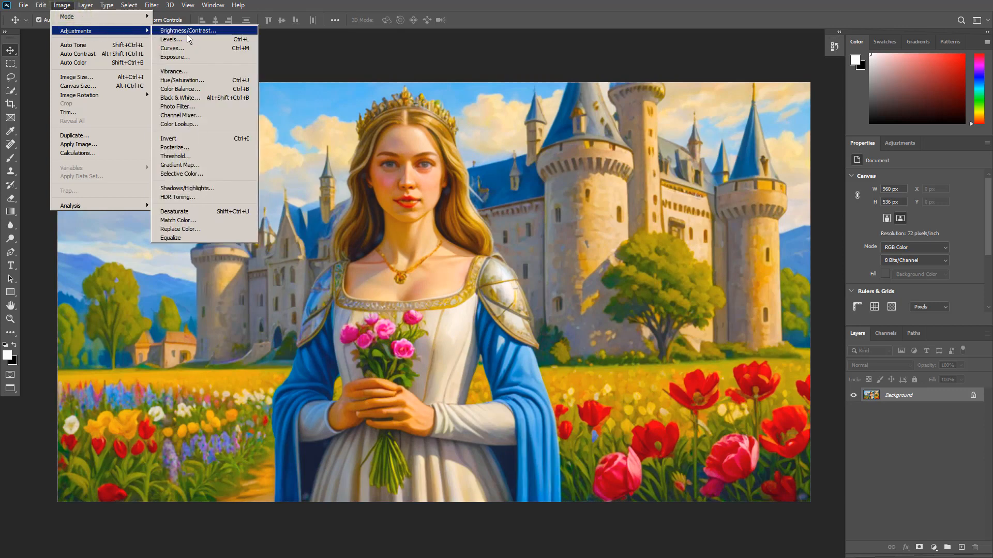
{"action": "left_click", "coordinate": [188, 36]}
{"action": "left_click_drag", "start_coordinate": [637, 226], "coordinate": [640, 226]}
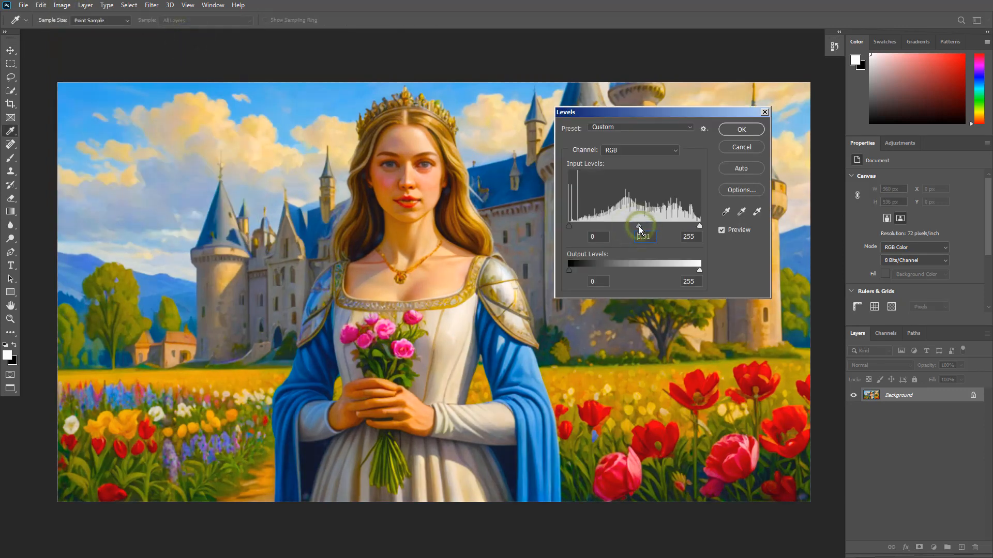
{"action": "left_click", "coordinate": [741, 129]}
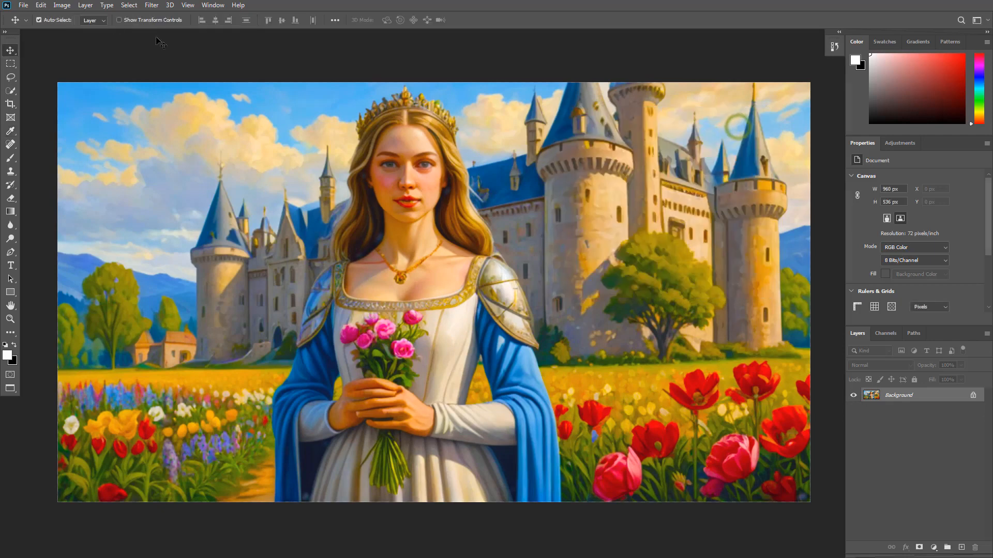
- Apply an Exposure adjustment to the image with exposure +0.24 and a slightly shifted offset
{"action": "left_click", "coordinate": [62, 5]}
{"action": "mouse_move", "coordinate": [108, 30]}
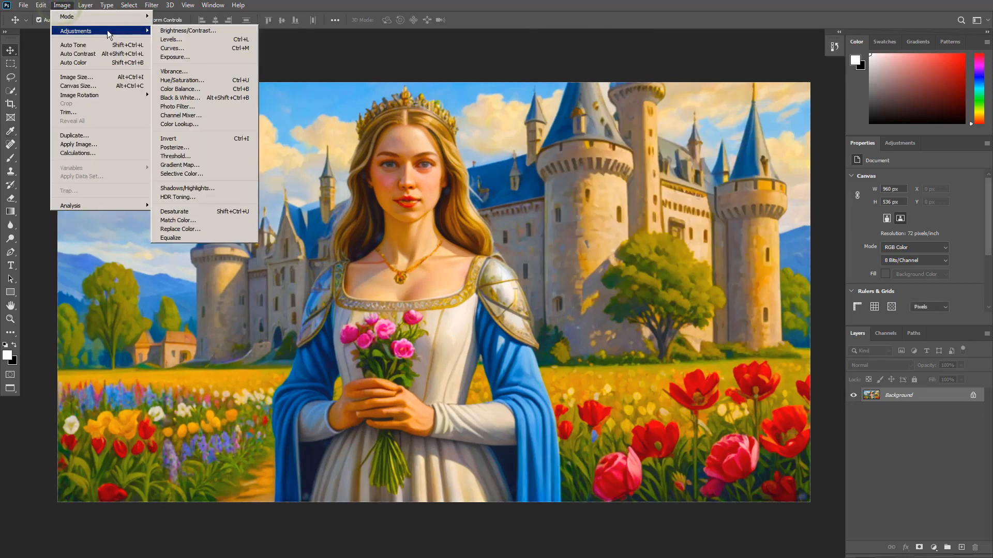
{"action": "left_click", "coordinate": [213, 54]}
{"action": "left_click_drag", "start_coordinate": [683, 254], "coordinate": [686, 255]}
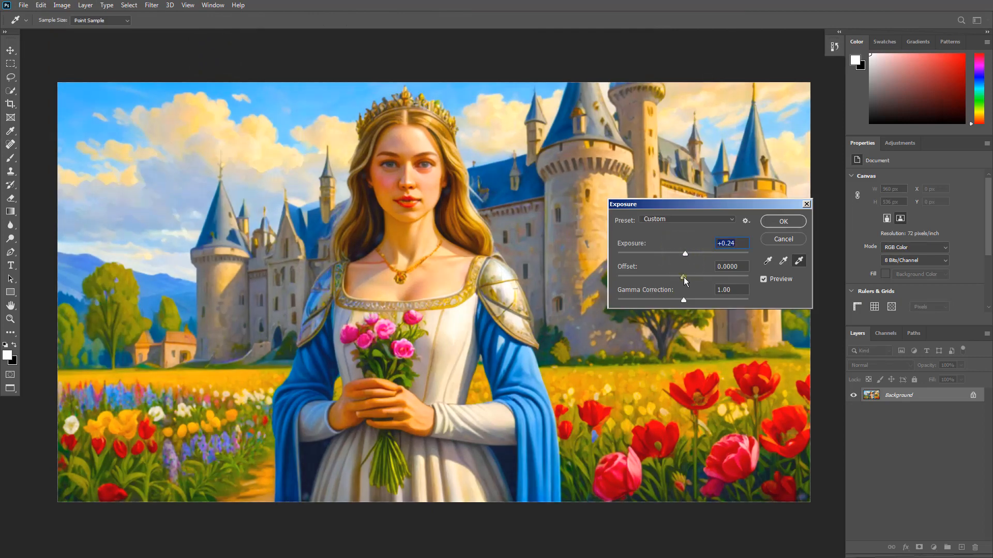
{"action": "left_click_drag", "start_coordinate": [681, 277], "coordinate": [682, 277]}
{"action": "left_click", "coordinate": [781, 222]}
- Compare the original image with the final Exposure state several times in the history, ending on the Exposure state
{"action": "left_click", "coordinate": [834, 49]}
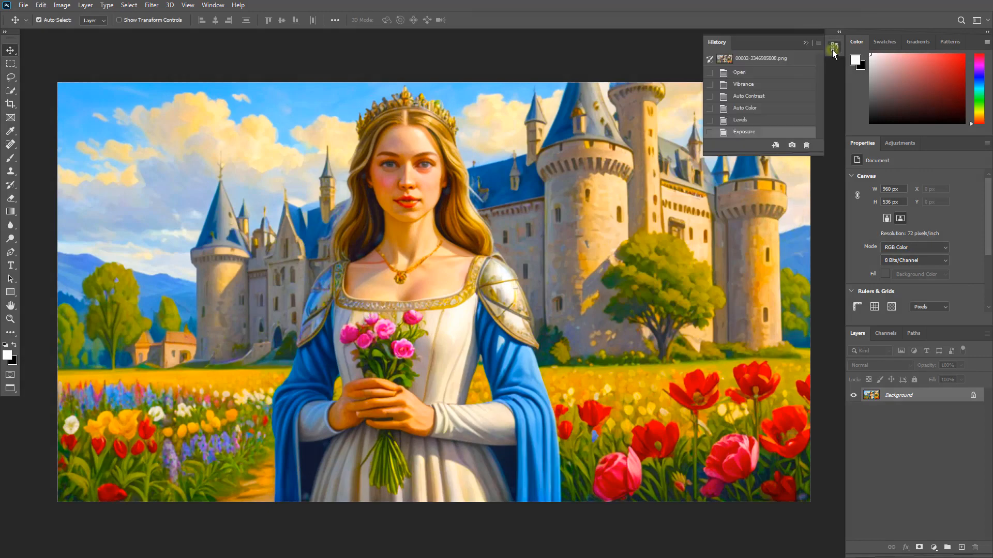
{"action": "left_click", "coordinate": [787, 60]}
{"action": "left_click", "coordinate": [768, 133]}
{"action": "left_click", "coordinate": [766, 59]}
{"action": "left_click", "coordinate": [754, 133]}
{"action": "left_click", "coordinate": [766, 58]}
{"action": "left_click", "coordinate": [755, 132]}
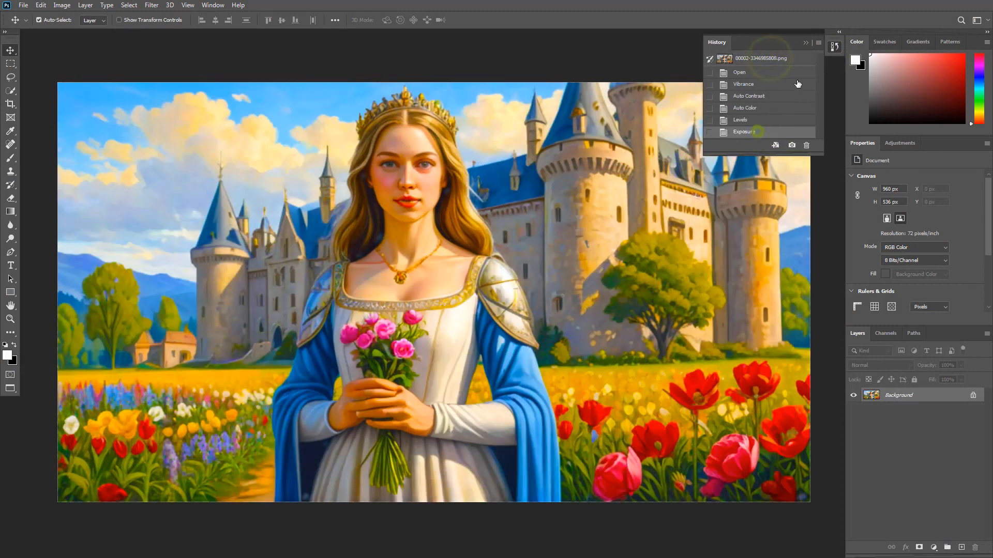
{"action": "left_click", "coordinate": [806, 44]}
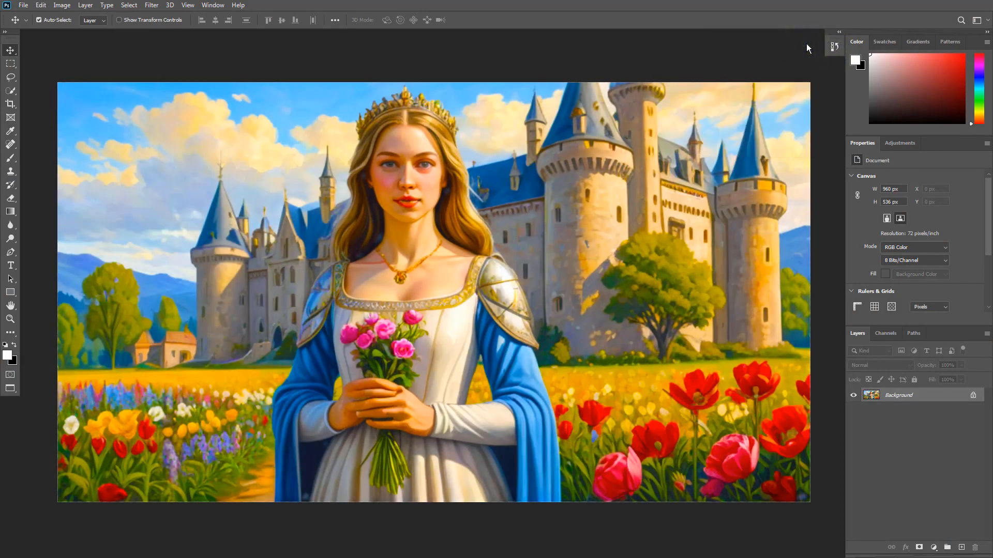